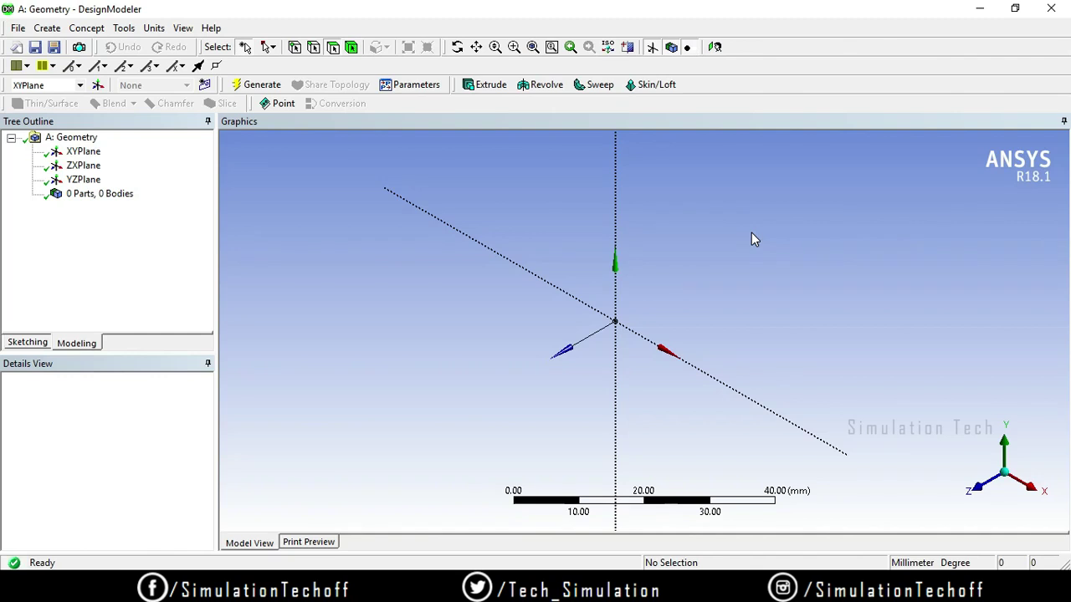
- Create Sketch13 on the XY plane, viewed face-on, and enter sketching mode
{"action": "left_click", "coordinate": [713, 48]}
{"action": "left_click", "coordinate": [80, 151]}
{"action": "left_click", "coordinate": [204, 86]}
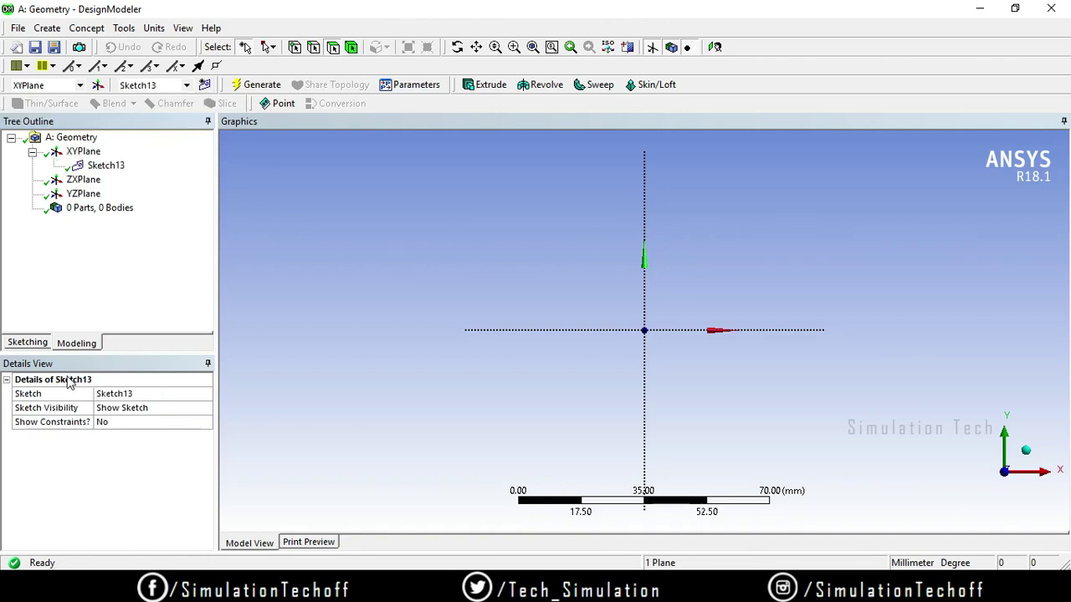
{"action": "left_click", "coordinate": [20, 346]}
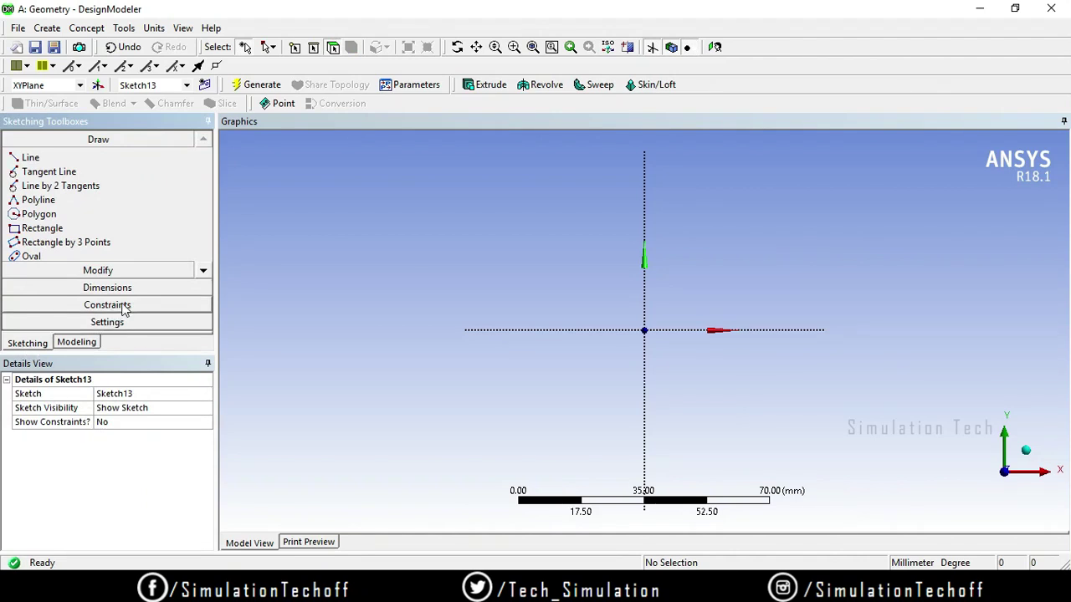
- Draw a rectangle left of the vertical axis, above the horizontal axis
{"action": "left_click", "coordinate": [84, 229]}
{"action": "left_click", "coordinate": [456, 213]}
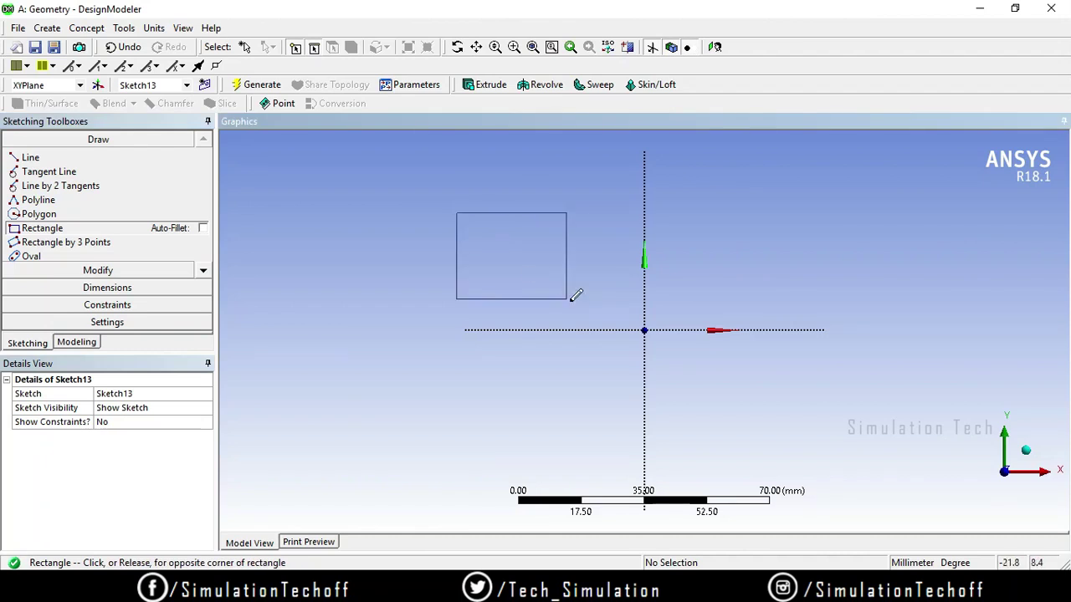
{"action": "left_click", "coordinate": [612, 309]}
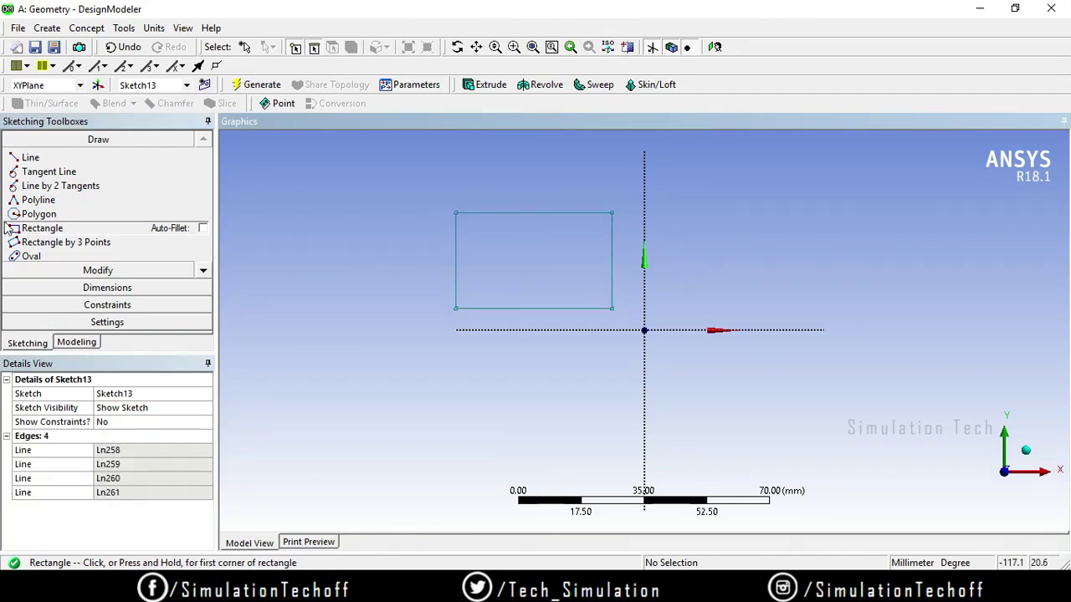
{"action": "left_click", "coordinate": [203, 271]}
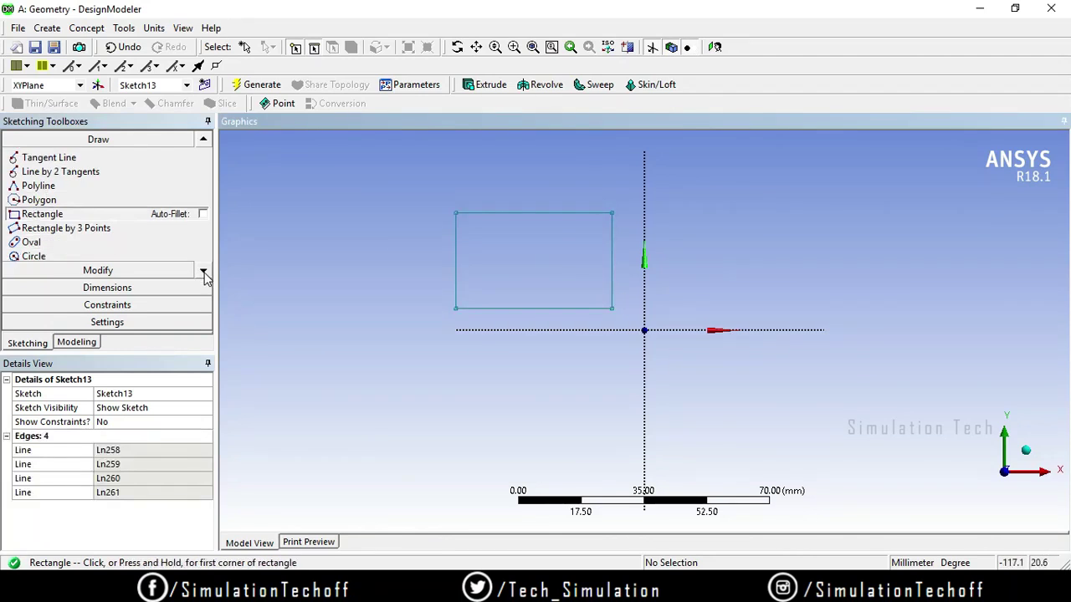
{"action": "left_click", "coordinate": [204, 271]}
- Draw a circle right of the vertical axis, above the horizontal axis
{"action": "left_click", "coordinate": [103, 242]}
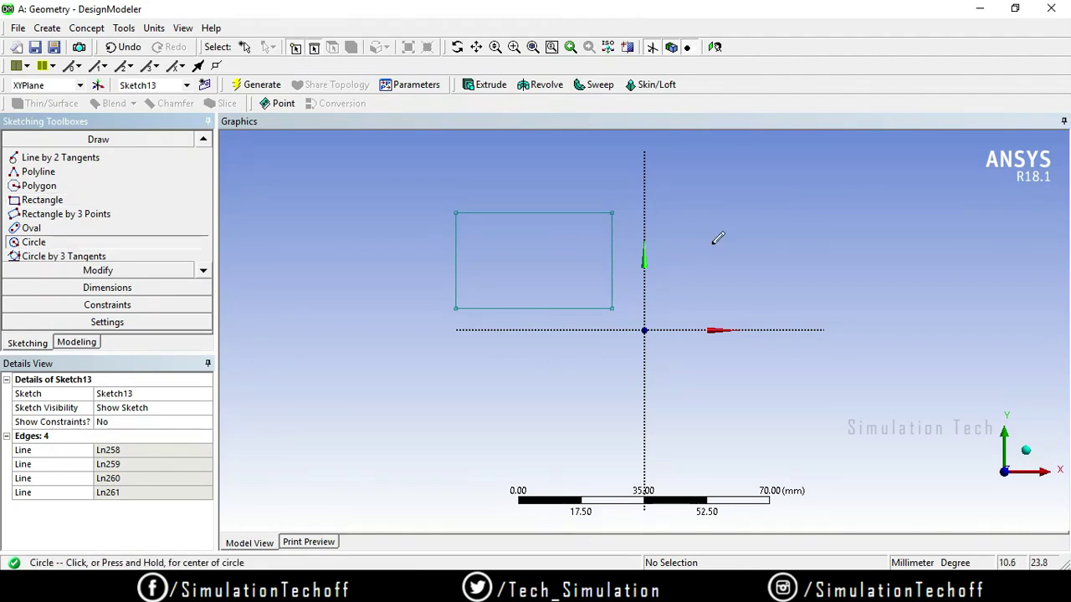
{"action": "left_click", "coordinate": [817, 237]}
{"action": "left_click", "coordinate": [874, 272]}
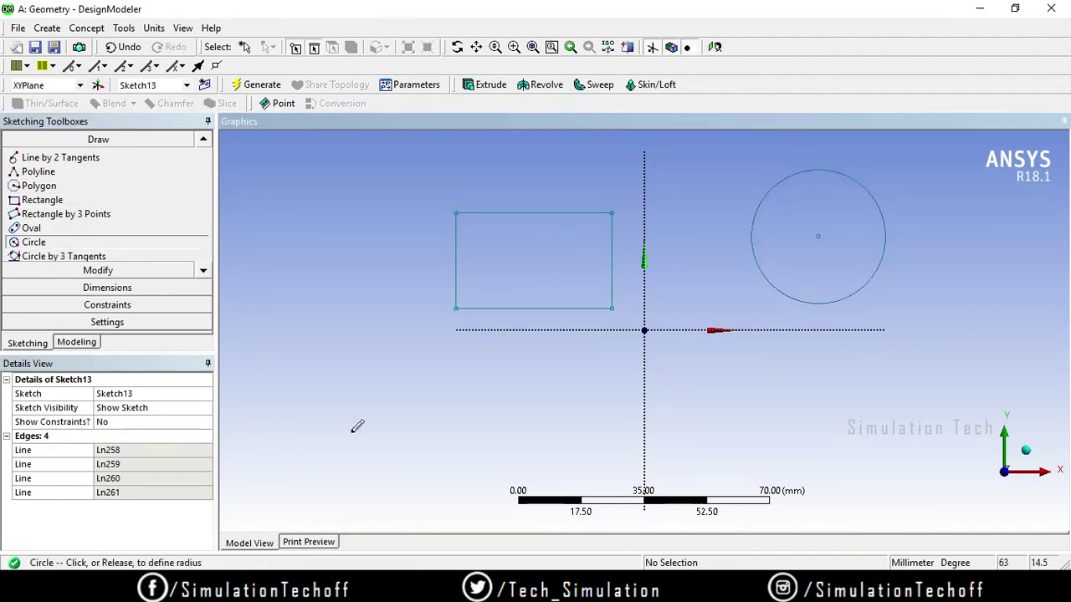
{"action": "left_click", "coordinate": [103, 306]}
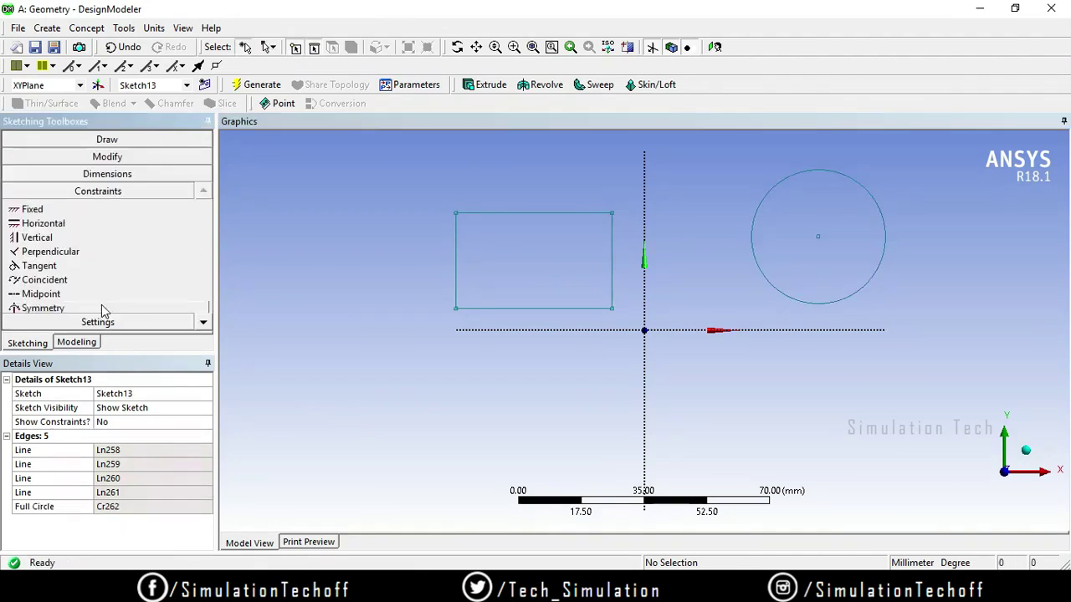
- Apply a Fixed constraint to the rectangle's left edge and zoom out
{"action": "left_click", "coordinate": [73, 211]}
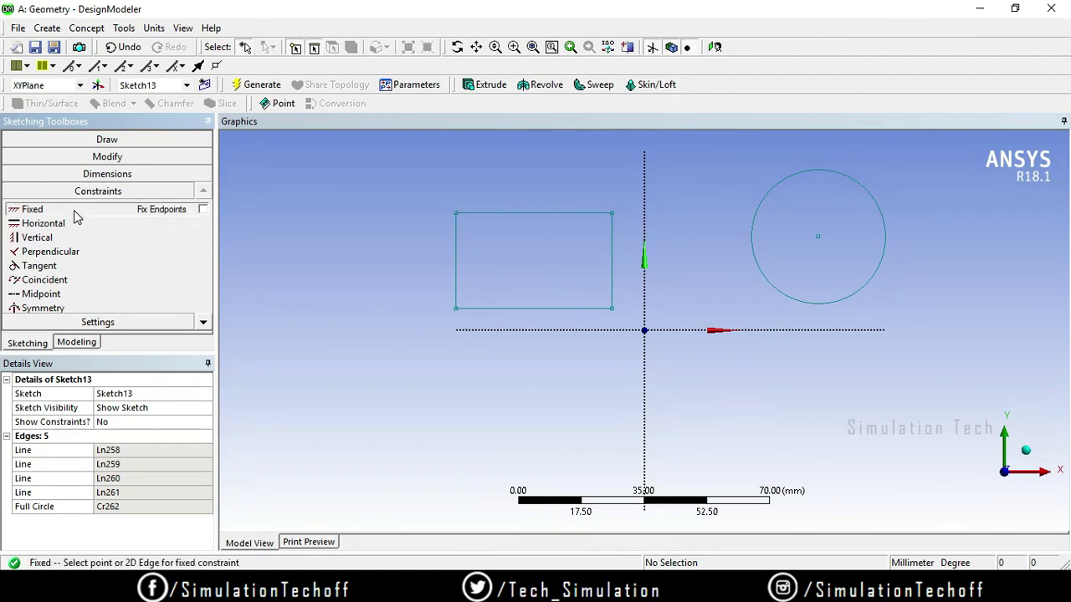
{"action": "left_click", "coordinate": [457, 259]}
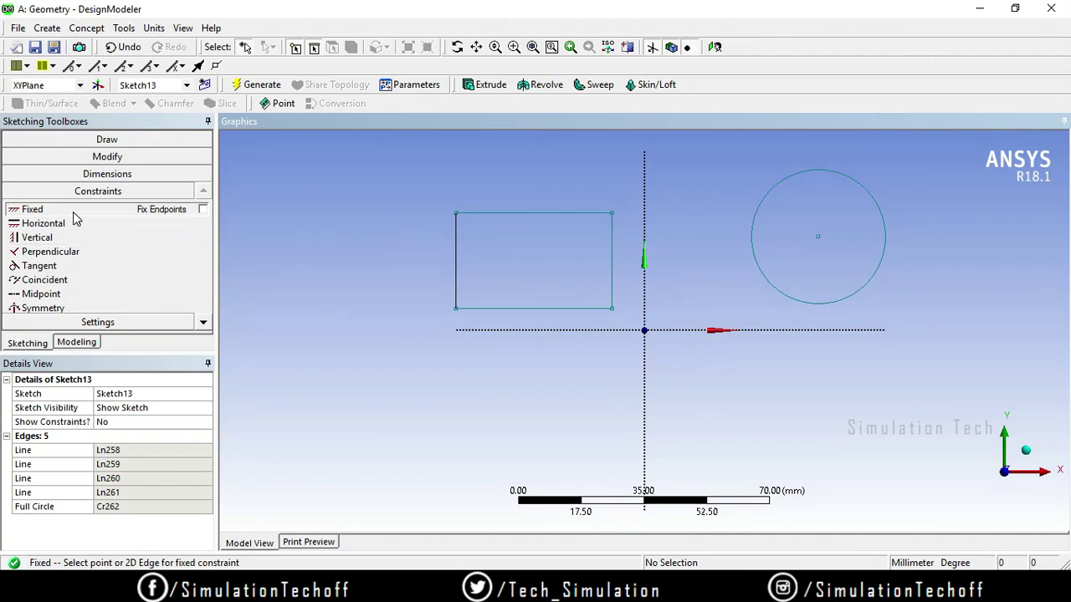
{"action": "left_click", "coordinate": [456, 272]}
{"action": "right_click", "coordinate": [434, 396]}
{"action": "left_click", "coordinate": [389, 252]}
{"action": "scroll", "coordinate": [540, 441], "scroll_direction": "down", "scroll_amount": 2}
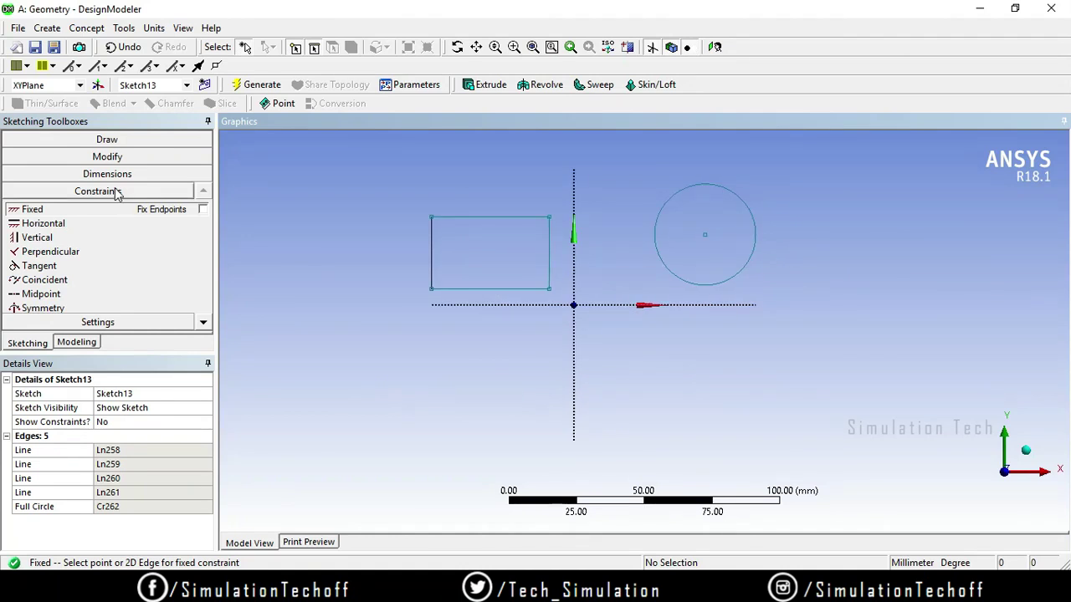
{"action": "left_click", "coordinate": [113, 140]}
- Draw two slanted lines below the X axis, one left and one right of the Y axis
{"action": "left_click", "coordinate": [30, 158]}
{"action": "left_click", "coordinate": [384, 413]}
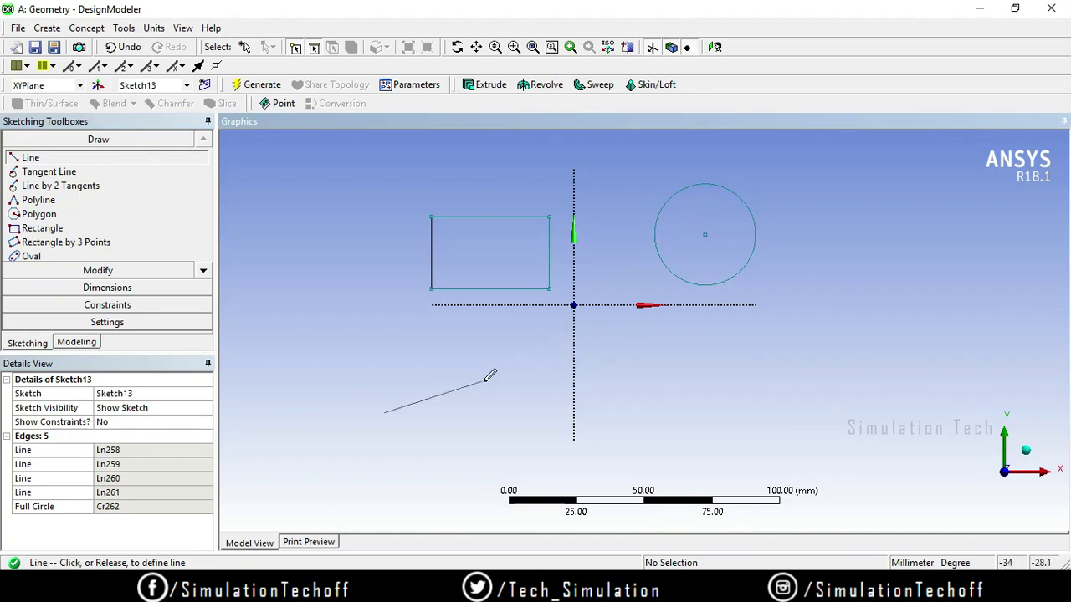
{"action": "left_click", "coordinate": [511, 367]}
{"action": "left_click", "coordinate": [700, 380]}
{"action": "left_click", "coordinate": [886, 430]}
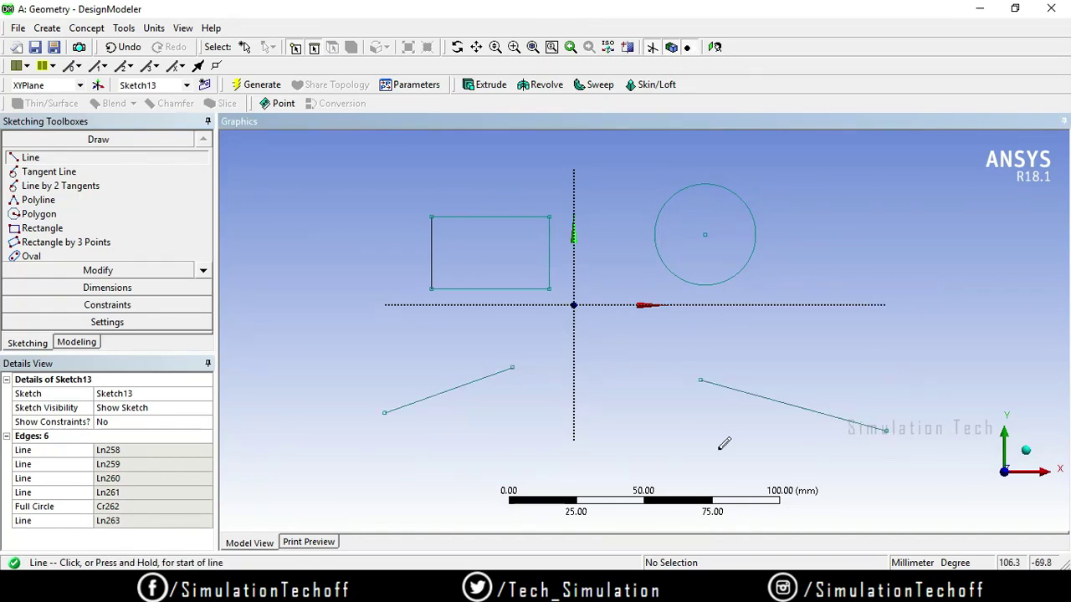
{"action": "left_click", "coordinate": [82, 306]}
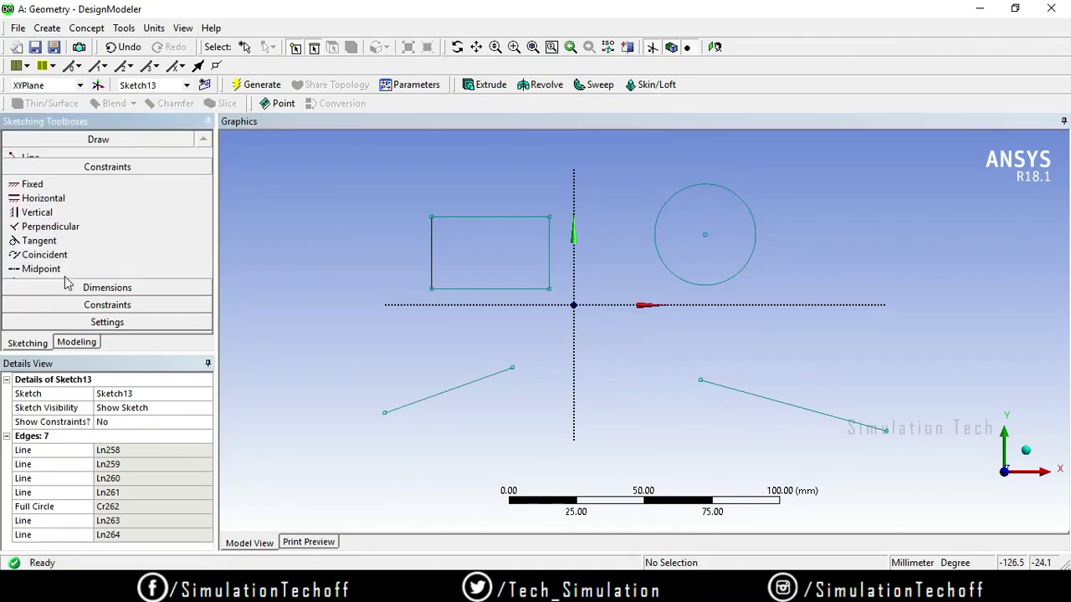
- Constrain the lower-left line Horizontal and the lower-right line Vertical, keeping a face-on view
{"action": "left_click", "coordinate": [44, 223]}
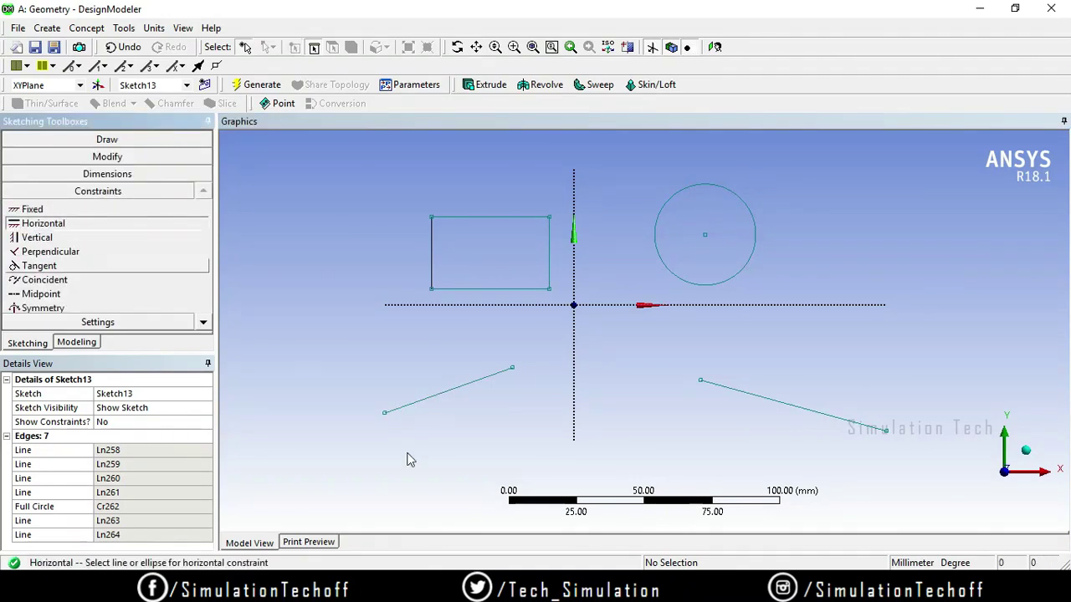
{"action": "left_click", "coordinate": [447, 392]}
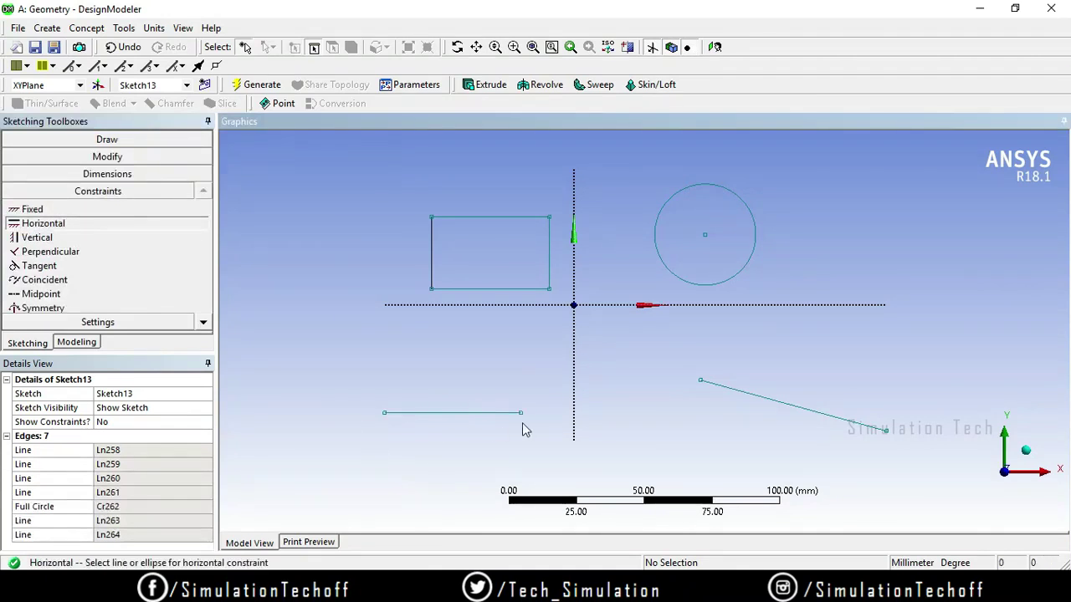
{"action": "left_click", "coordinate": [54, 239]}
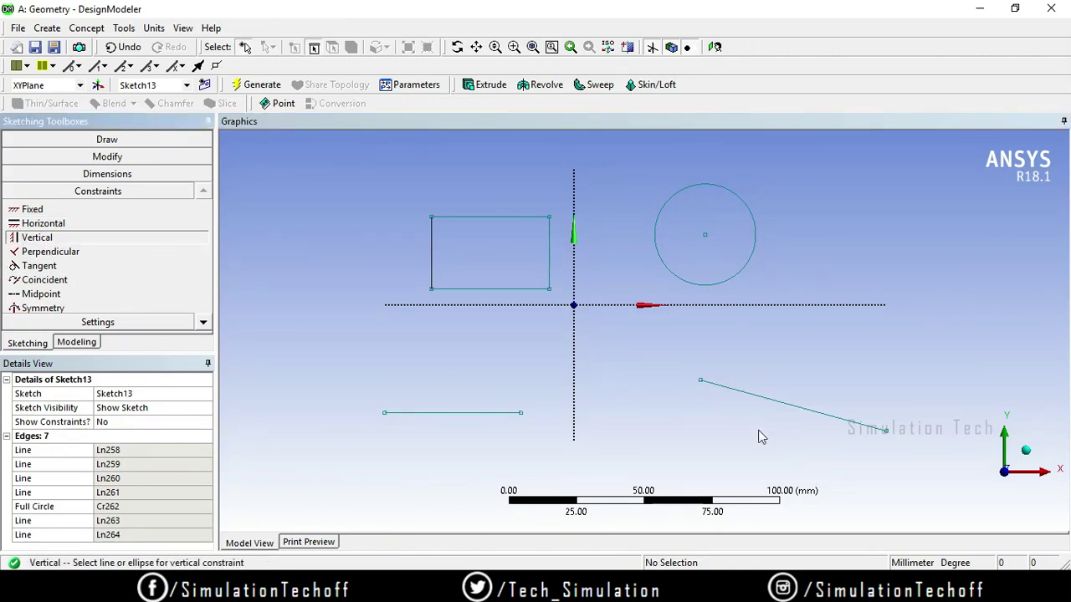
{"action": "left_click", "coordinate": [786, 408]}
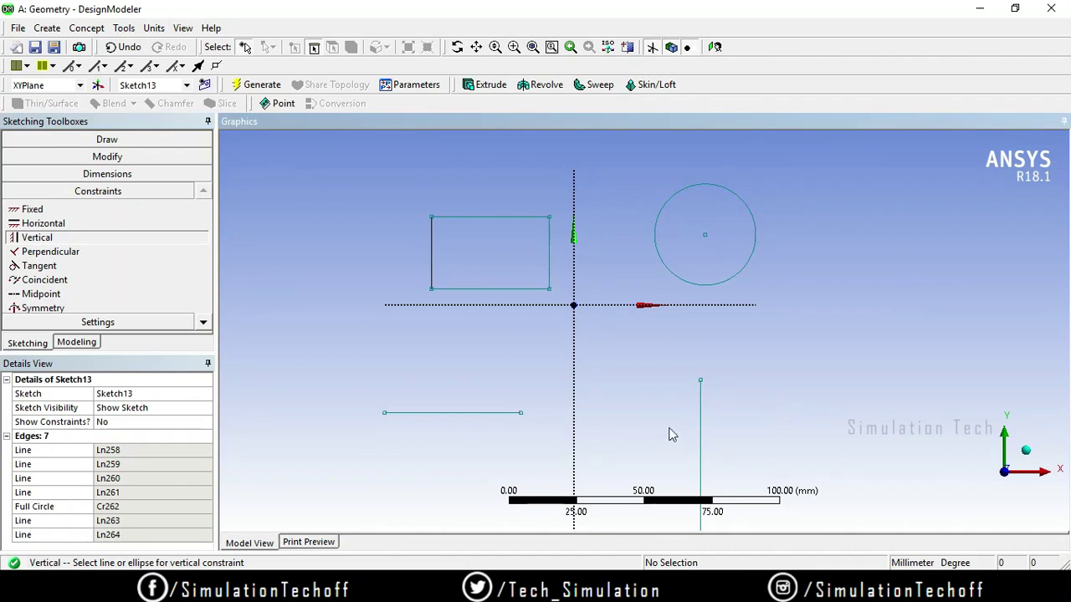
{"action": "mouse_move", "coordinate": [661, 463]}
{"action": "middle_mouse_down"}
{"action": "mouse_move", "coordinate": [686, 387]}
{"action": "mouse_move", "coordinate": [665, 427]}
{"action": "middle_mouse_up"}
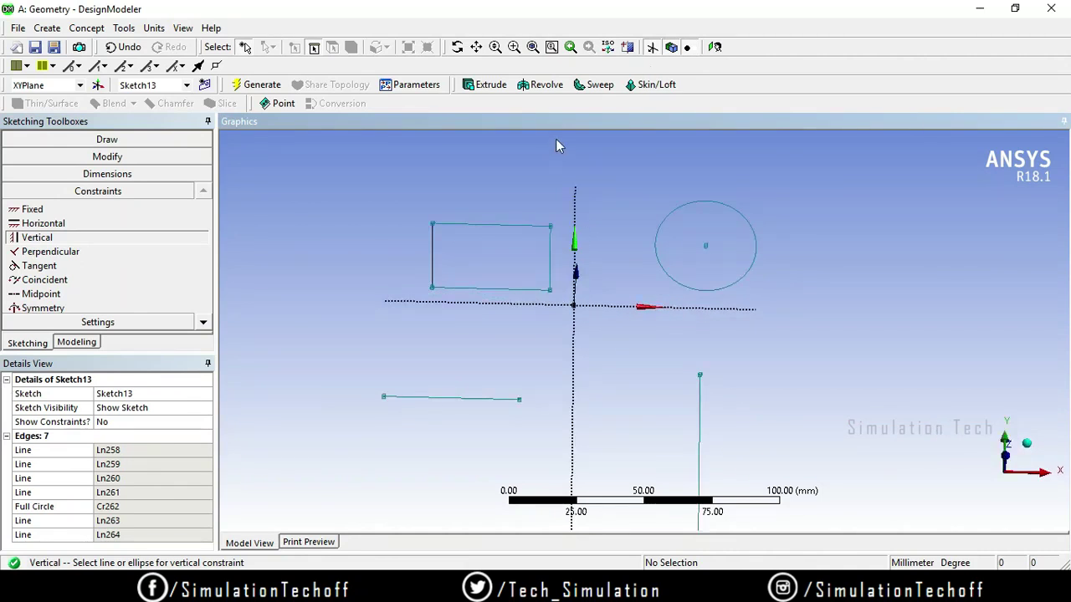
{"action": "left_click", "coordinate": [716, 47]}
{"action": "mouse_move", "coordinate": [673, 421]}
{"action": "middle_mouse_down", "text": "ctrl"}
{"action": "mouse_move", "coordinate": [683, 335]}
{"action": "mouse_move", "coordinate": [638, 317]}
{"action": "middle_mouse_up", "text": "ctrl"}
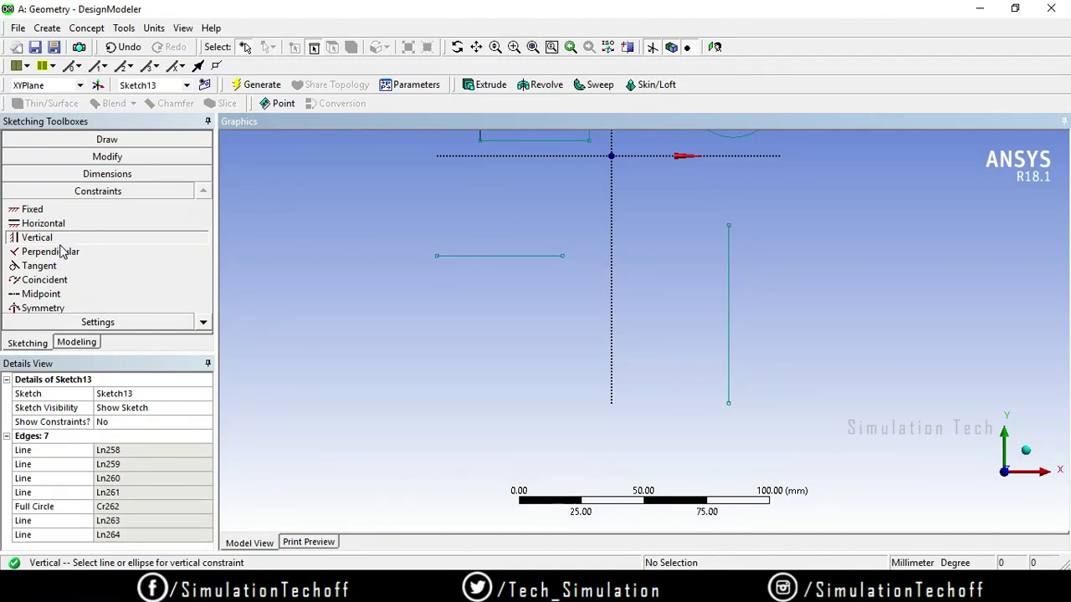
- Draw a three-vertex polyline in the lower-left and finish it with Open End
{"action": "left_click", "coordinate": [128, 142]}
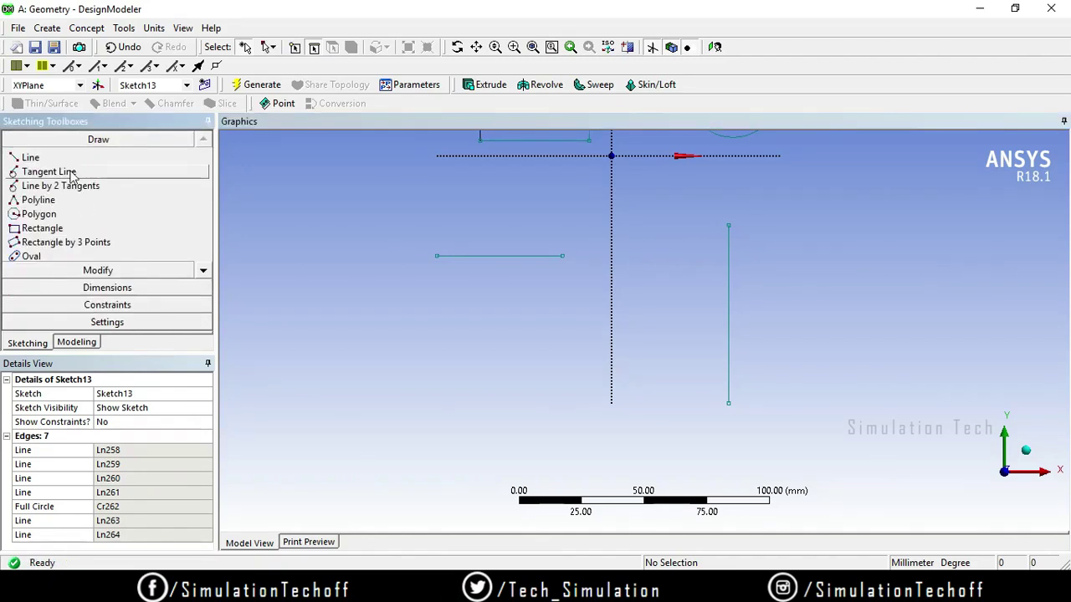
{"action": "left_click", "coordinate": [83, 202]}
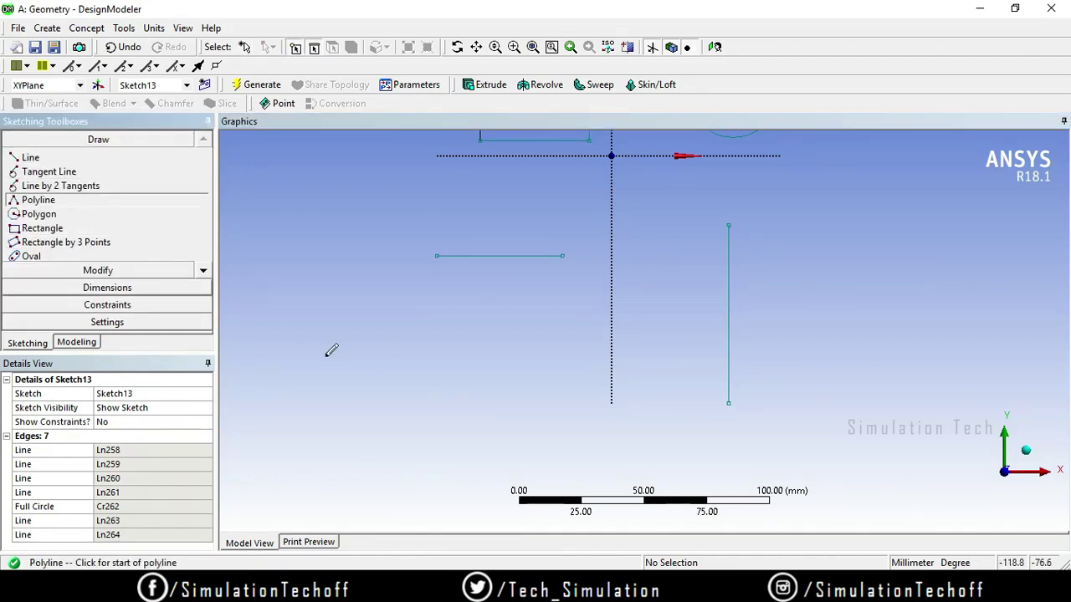
{"action": "left_click", "coordinate": [377, 348]}
{"action": "left_click", "coordinate": [435, 454]}
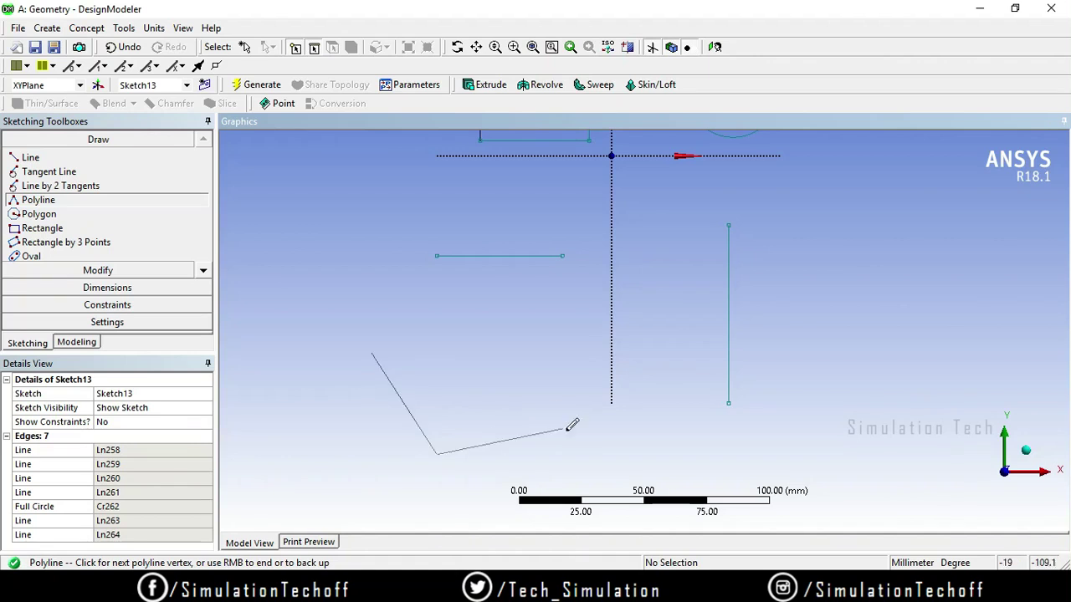
{"action": "left_click", "coordinate": [597, 444]}
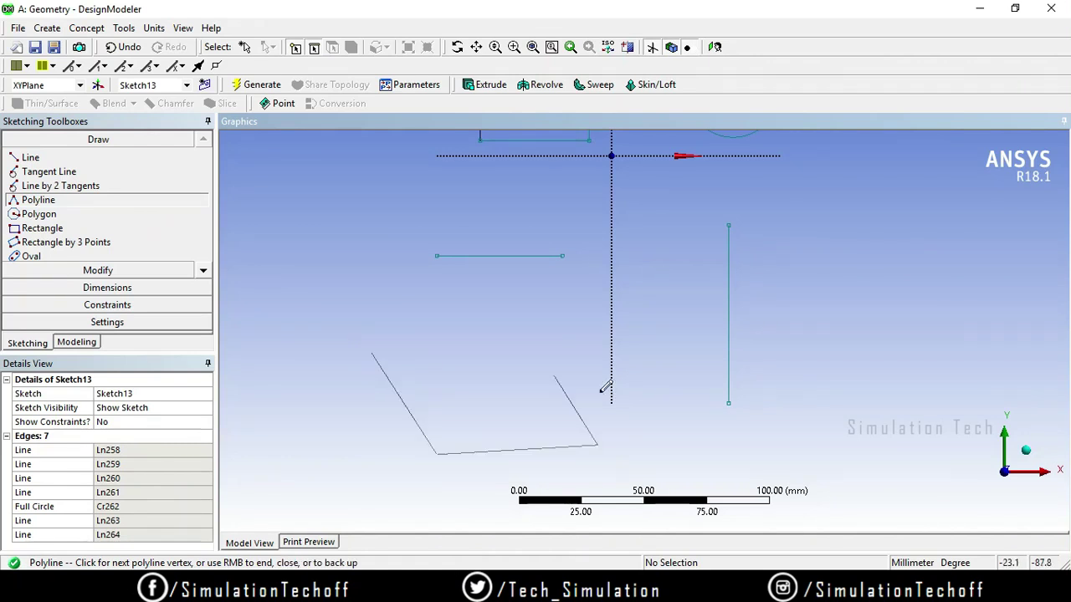
{"action": "right_click", "coordinate": [646, 421]}
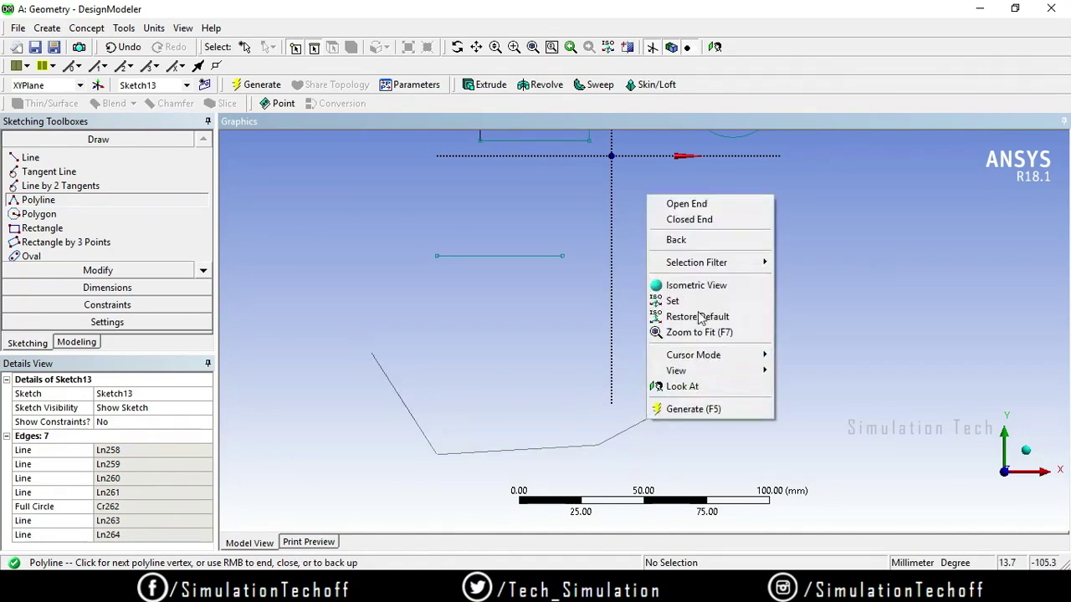
{"action": "left_click", "coordinate": [710, 206]}
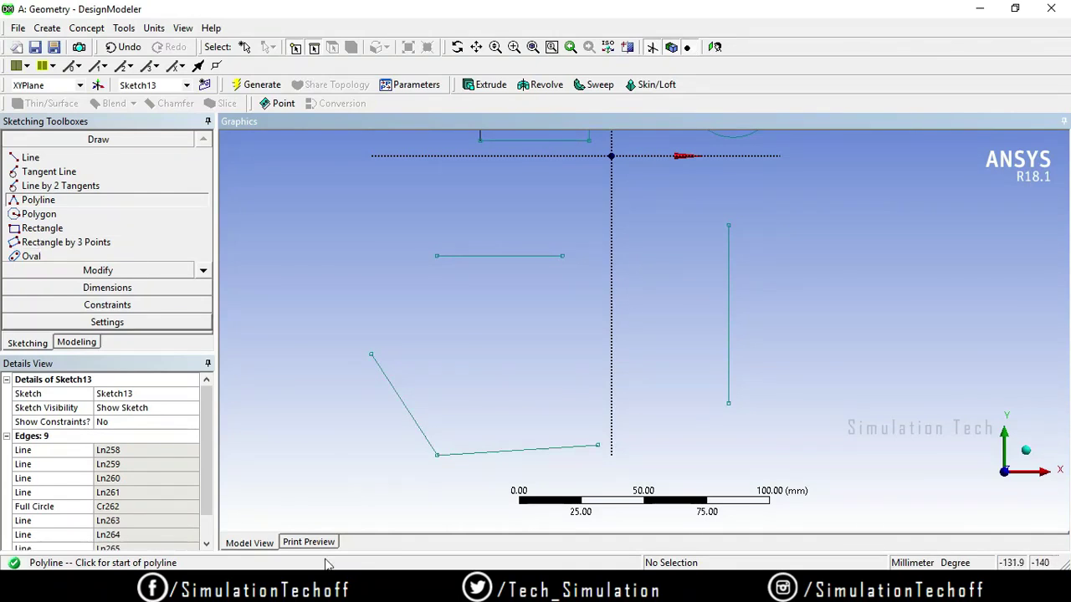
- Make the polyline's bottom segment perpendicular to its slanted segment
{"action": "left_click", "coordinate": [80, 306]}
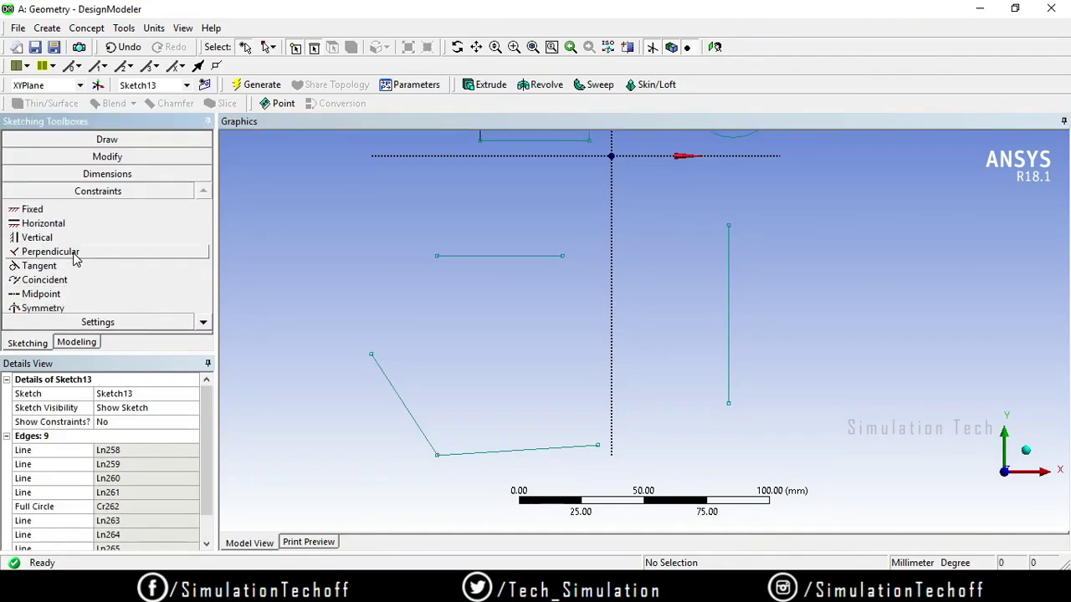
{"action": "left_click", "coordinate": [74, 255]}
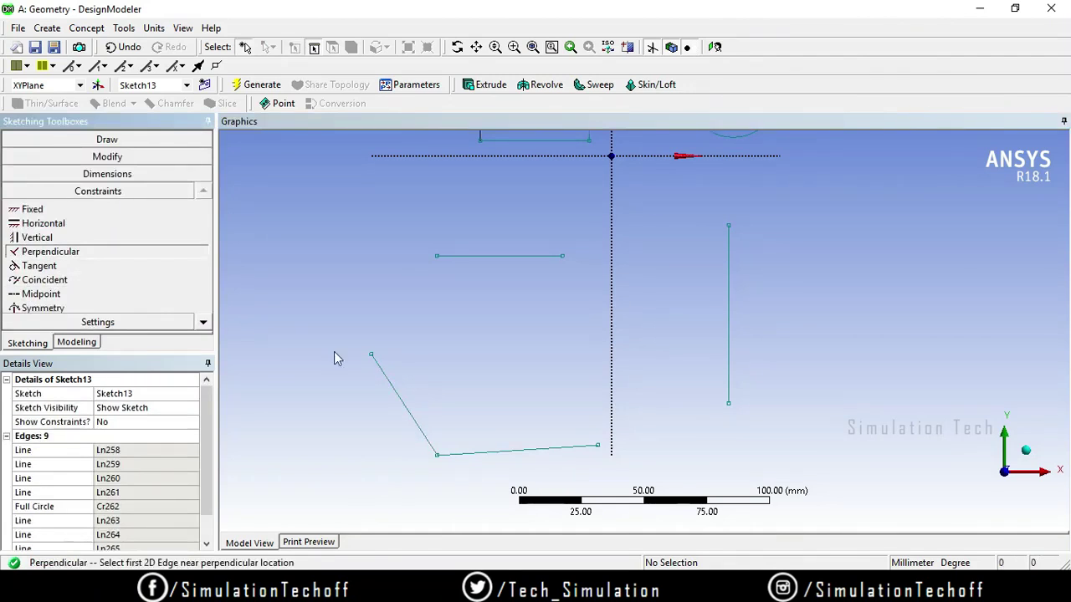
{"action": "left_click", "coordinate": [490, 457]}
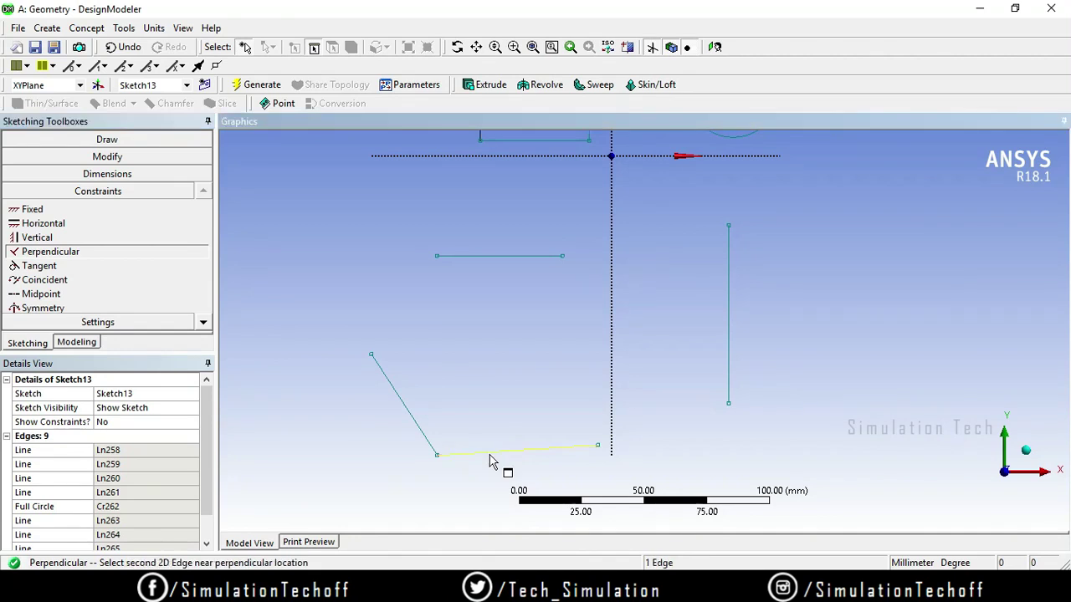
{"action": "left_click", "coordinate": [425, 433]}
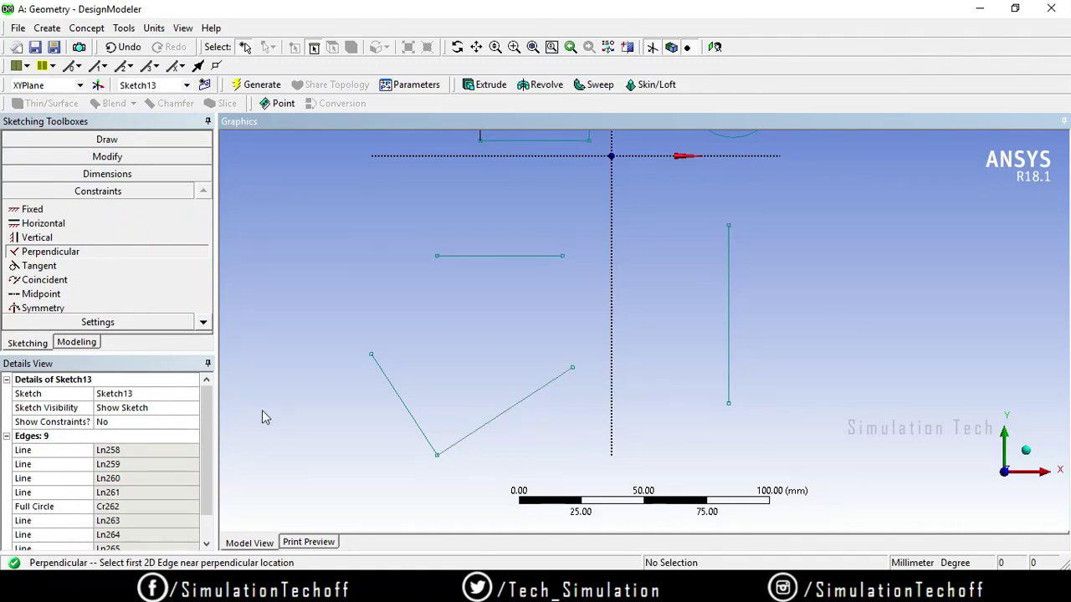
- Constrain the lower polyline segment Horizontal and zoom out to fit the sketch
{"action": "left_click", "coordinate": [42, 223]}
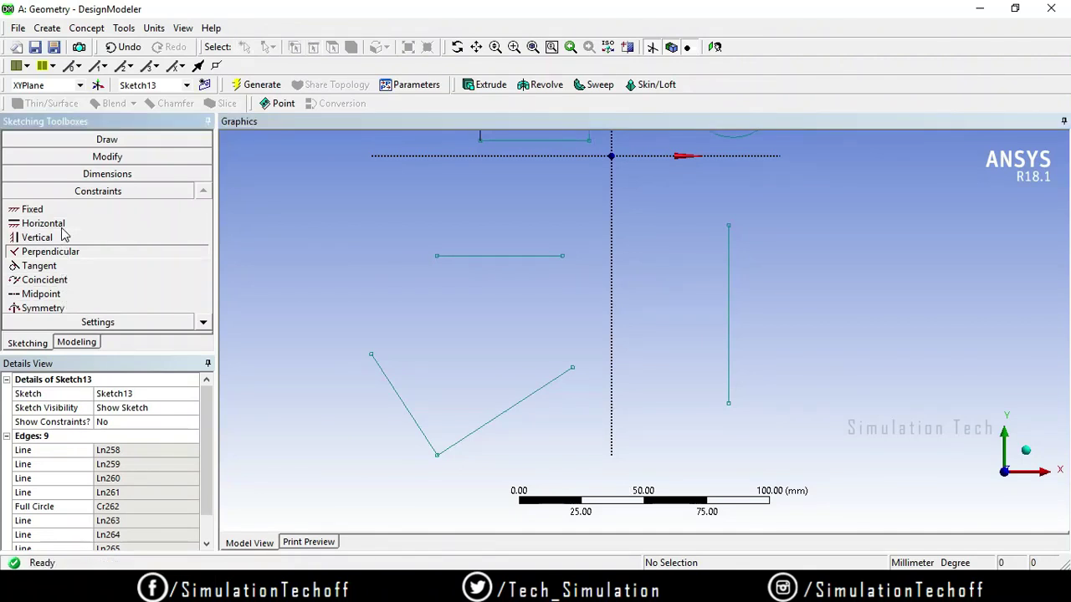
{"action": "left_click", "coordinate": [507, 410]}
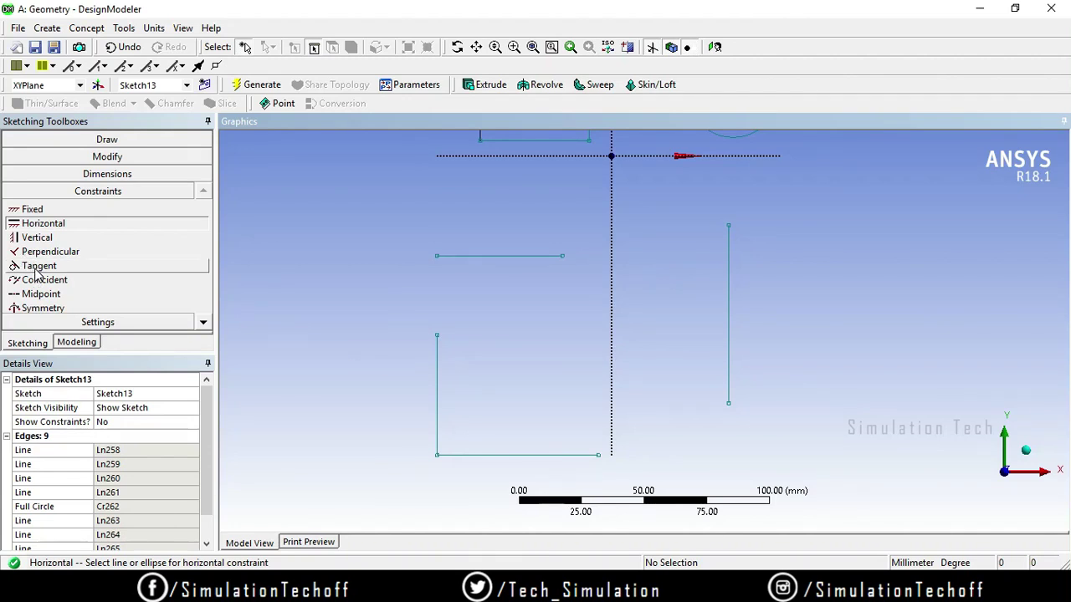
{"action": "scroll", "coordinate": [616, 332], "scroll_direction": "down", "scroll_amount": 2}
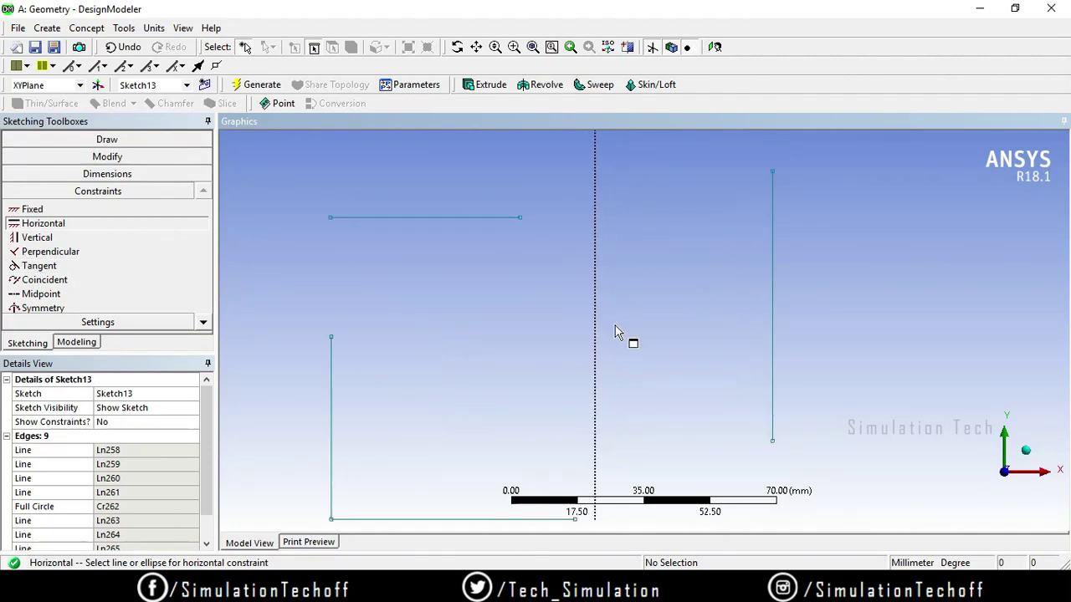
{"action": "scroll", "coordinate": [641, 329], "scroll_direction": "down", "scroll_amount": 3}
{"action": "middle_click_drag", "start_coordinate": [665, 337], "coordinate": [586, 363], "text": "ctrl"}
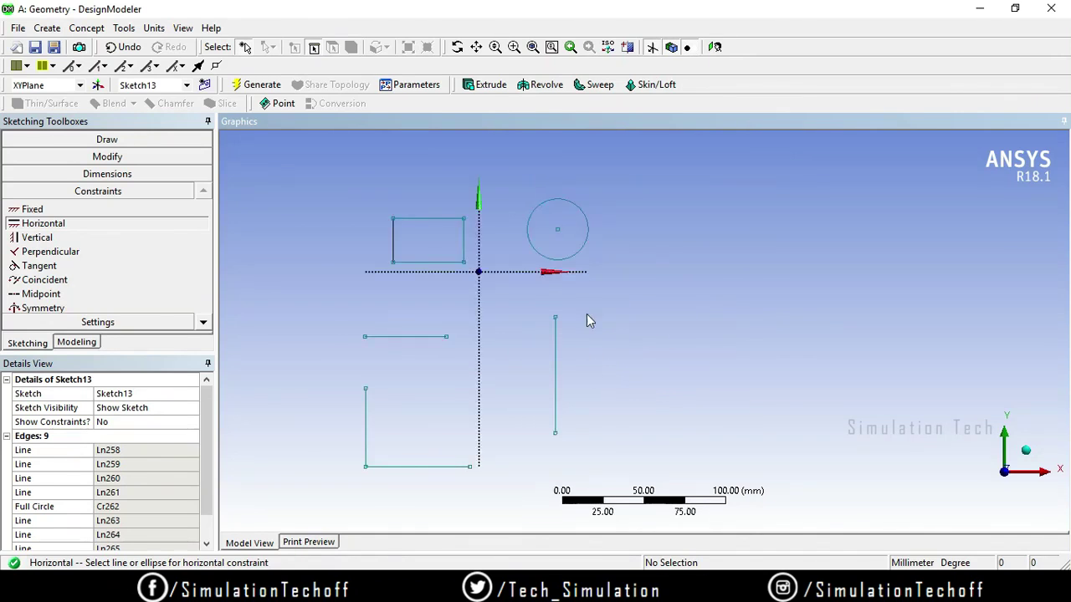
{"action": "left_click", "coordinate": [107, 140]}
- Draw a diagonal line to the right of the small circle
{"action": "left_click", "coordinate": [30, 157]}
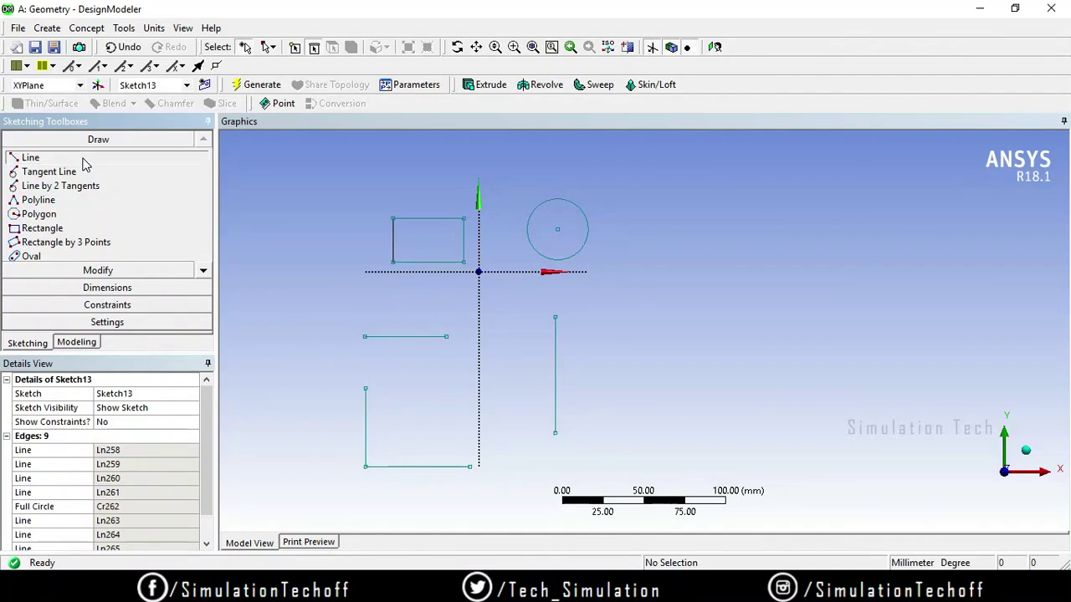
{"action": "left_click", "coordinate": [623, 173]}
{"action": "left_click", "coordinate": [765, 264]}
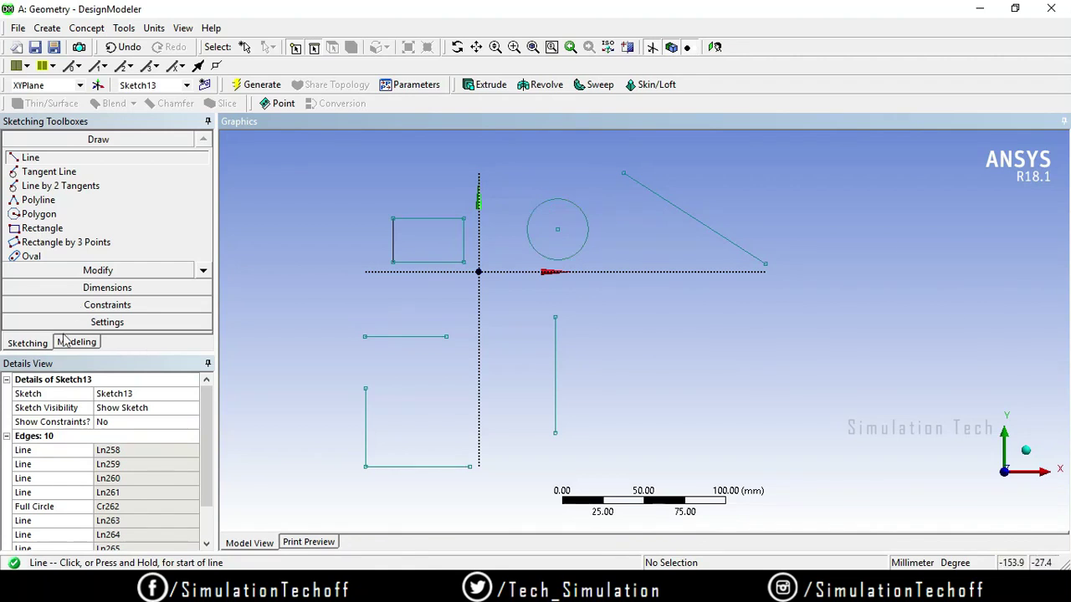
- Make the small circle tangent to the new diagonal line
{"action": "left_click", "coordinate": [42, 305]}
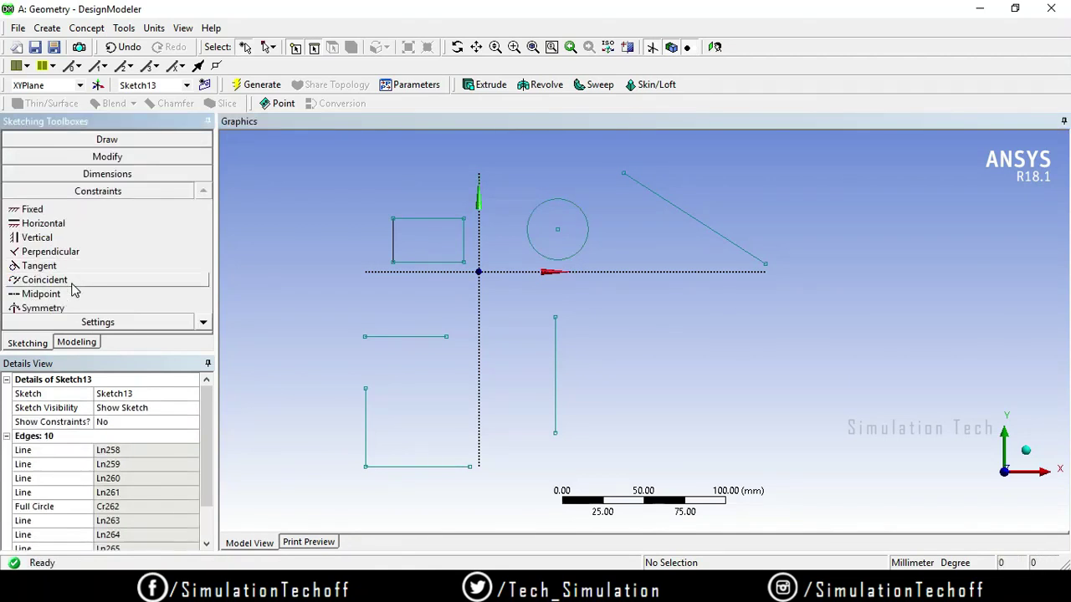
{"action": "left_click", "coordinate": [74, 267]}
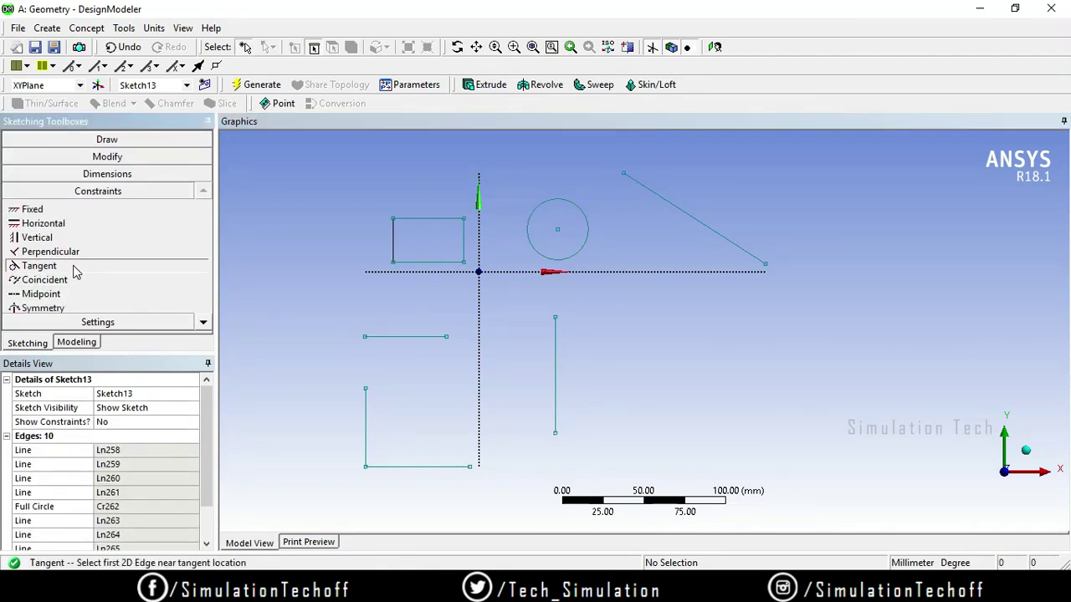
{"action": "left_click", "coordinate": [566, 203]}
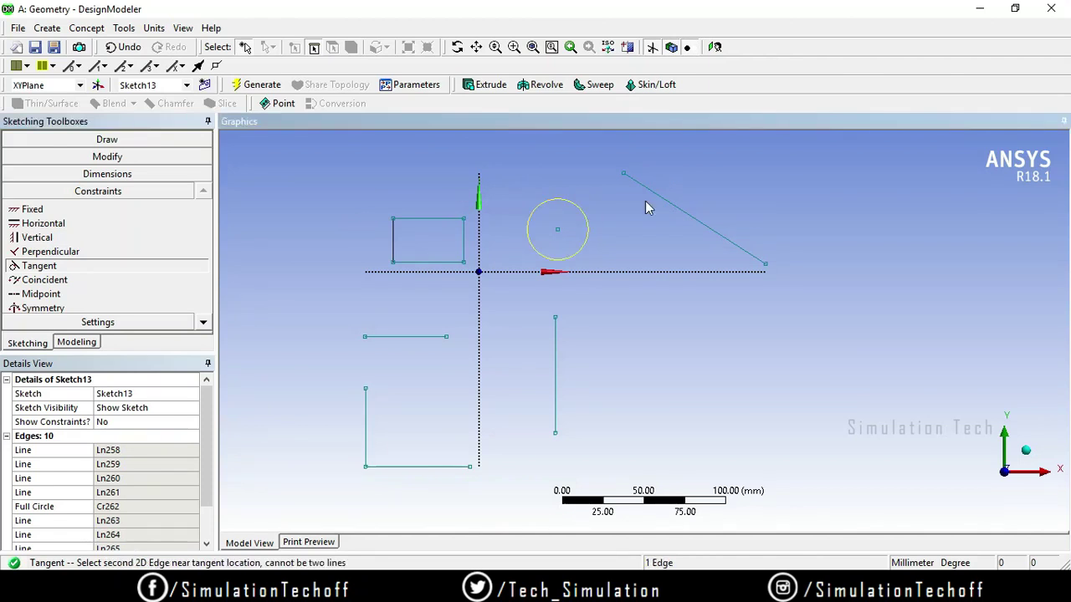
{"action": "left_click", "coordinate": [687, 219]}
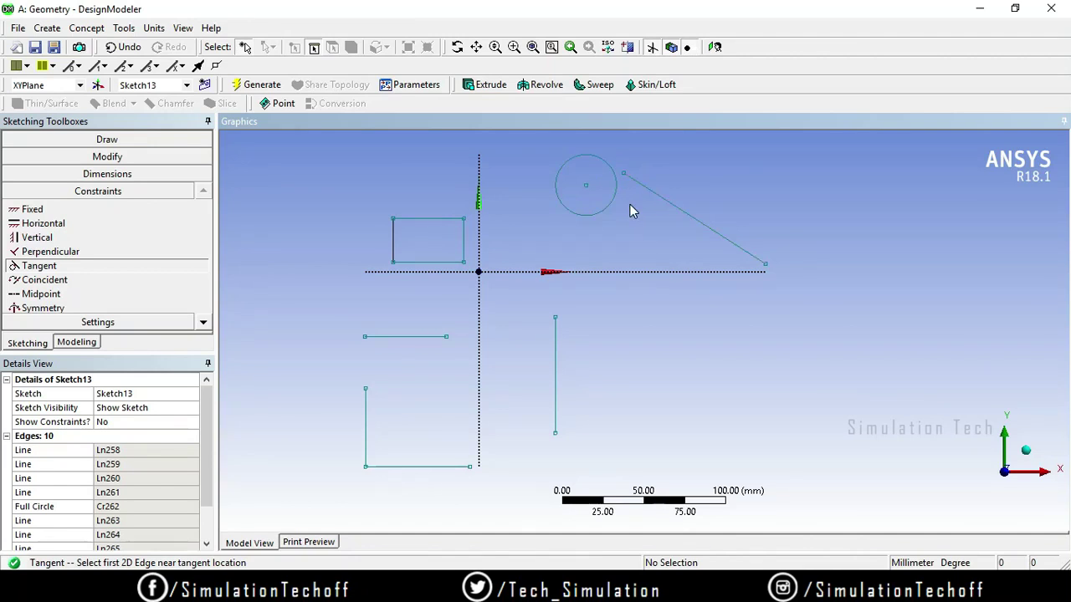
{"action": "middle_click_drag", "start_coordinate": [619, 209], "coordinate": [617, 291], "text": "ctrl"}
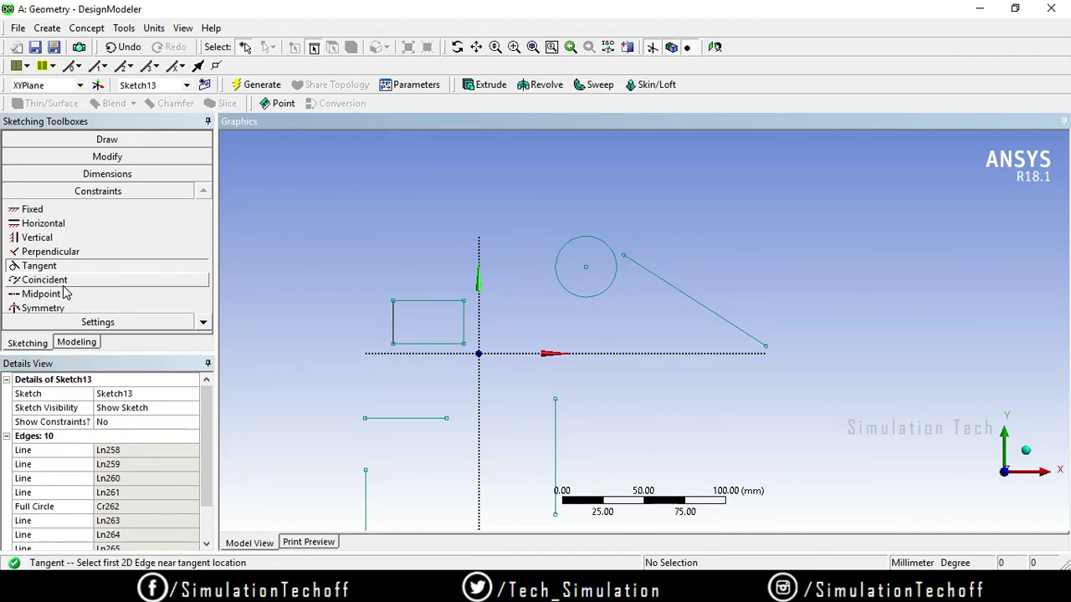
- Draw a large circle centred in the upper-left area of the sketch
{"action": "left_click", "coordinate": [107, 139]}
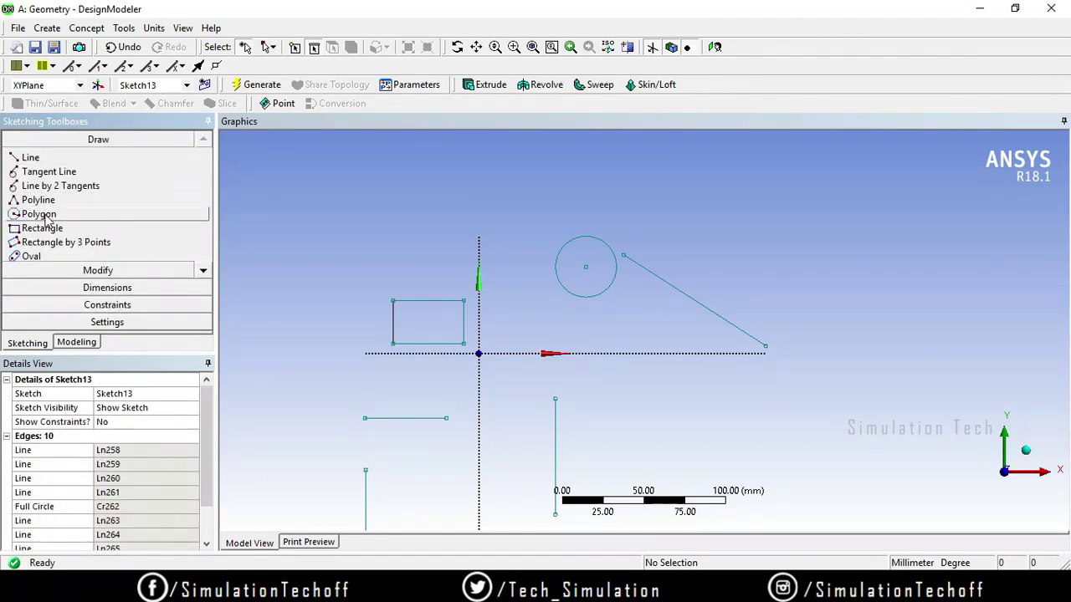
{"action": "left_click", "coordinate": [203, 271]}
{"action": "left_click", "coordinate": [202, 271]}
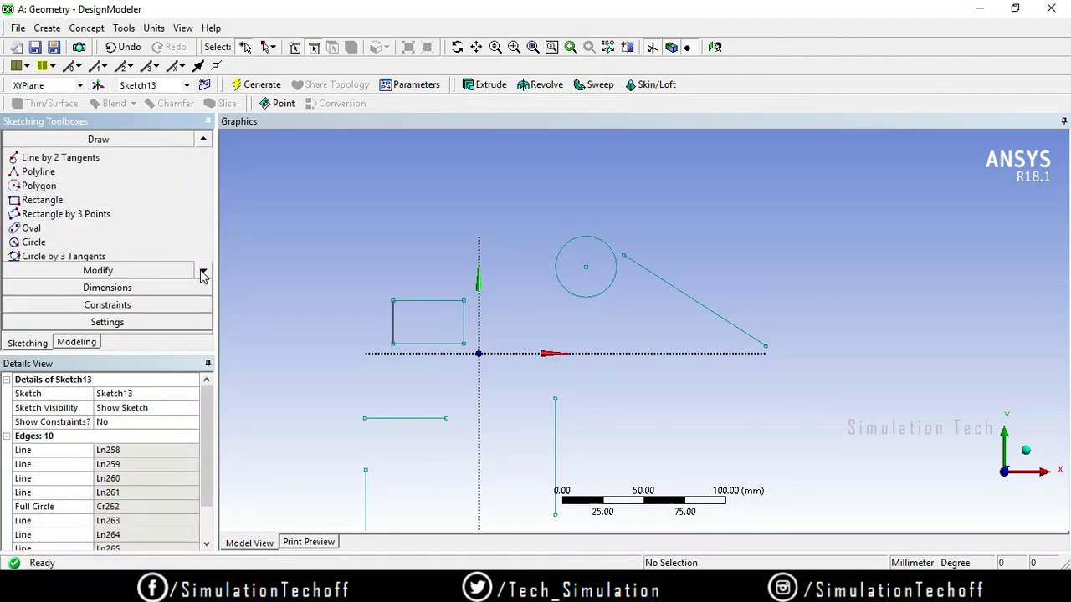
{"action": "left_click", "coordinate": [108, 244]}
{"action": "left_click", "coordinate": [307, 217]}
{"action": "left_click", "coordinate": [372, 248]}
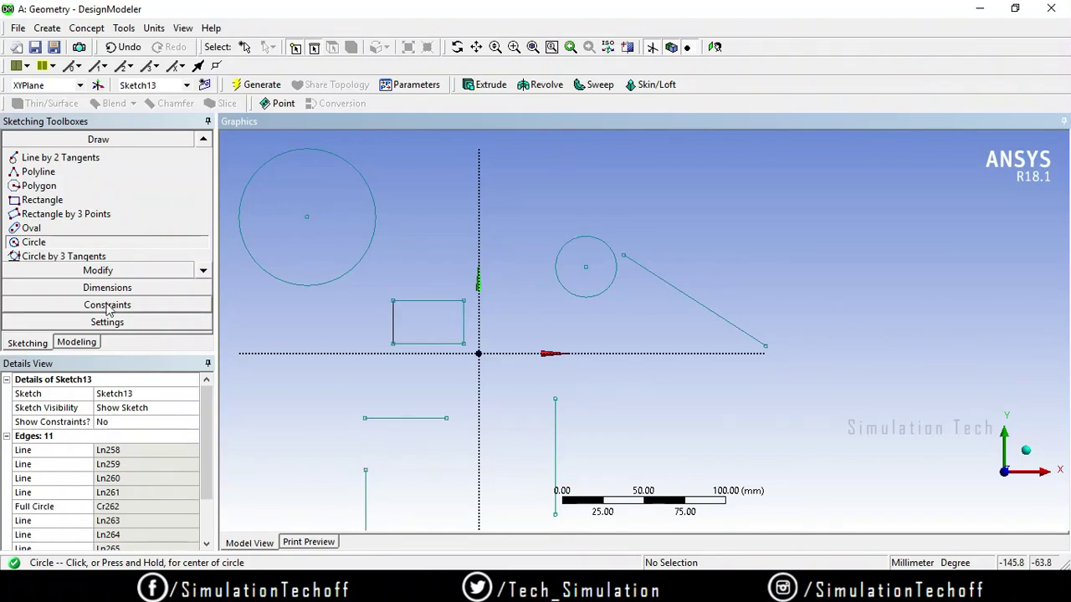
- Make the large circle's centre coincident with the vertical line's top end
{"action": "left_click", "coordinate": [119, 308]}
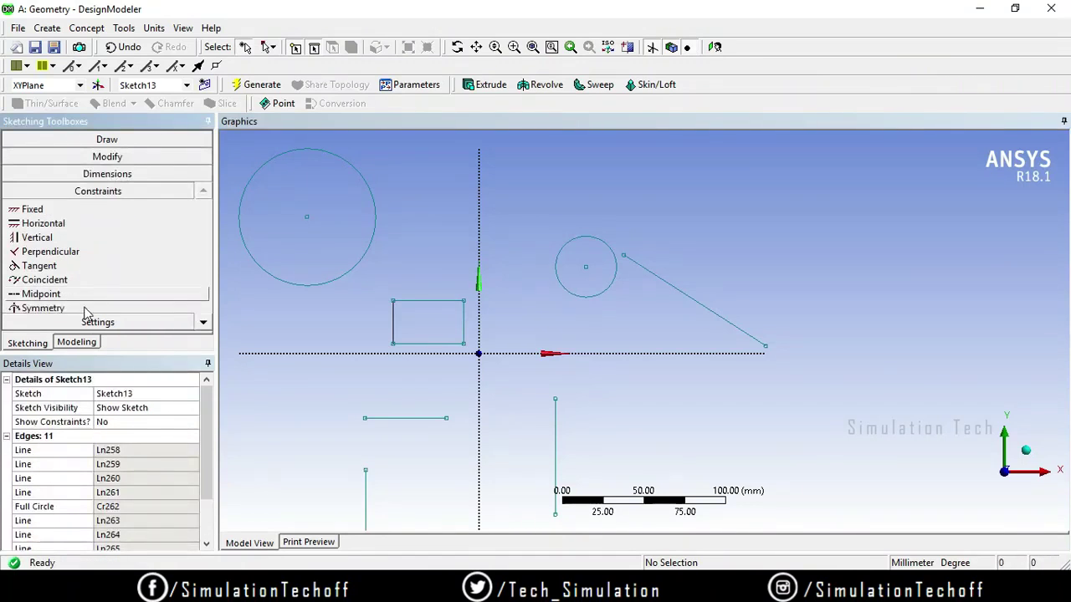
{"action": "left_click", "coordinate": [130, 284]}
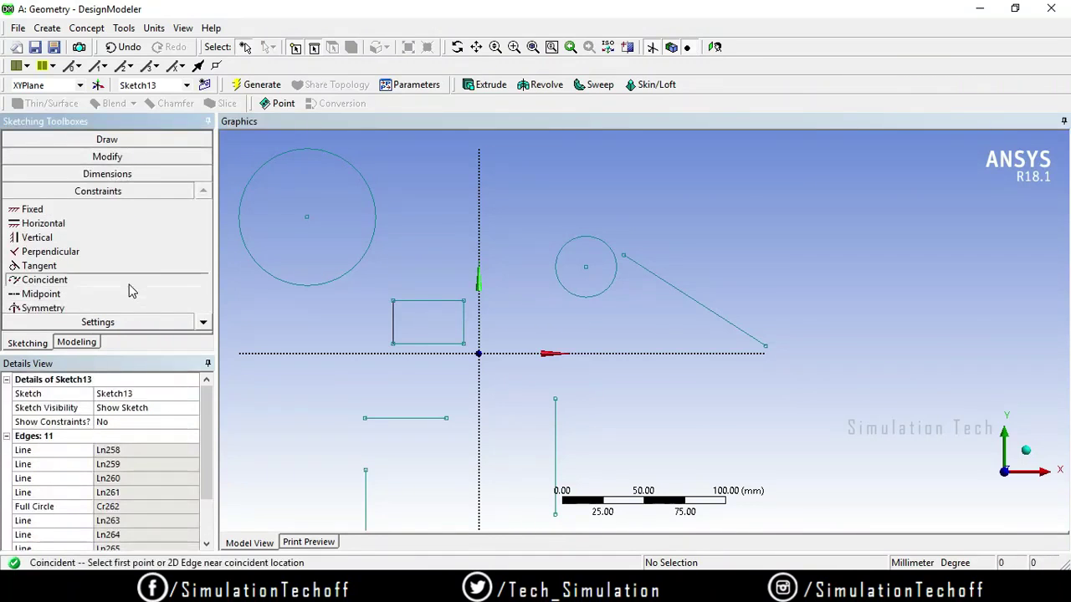
{"action": "left_click", "coordinate": [307, 218]}
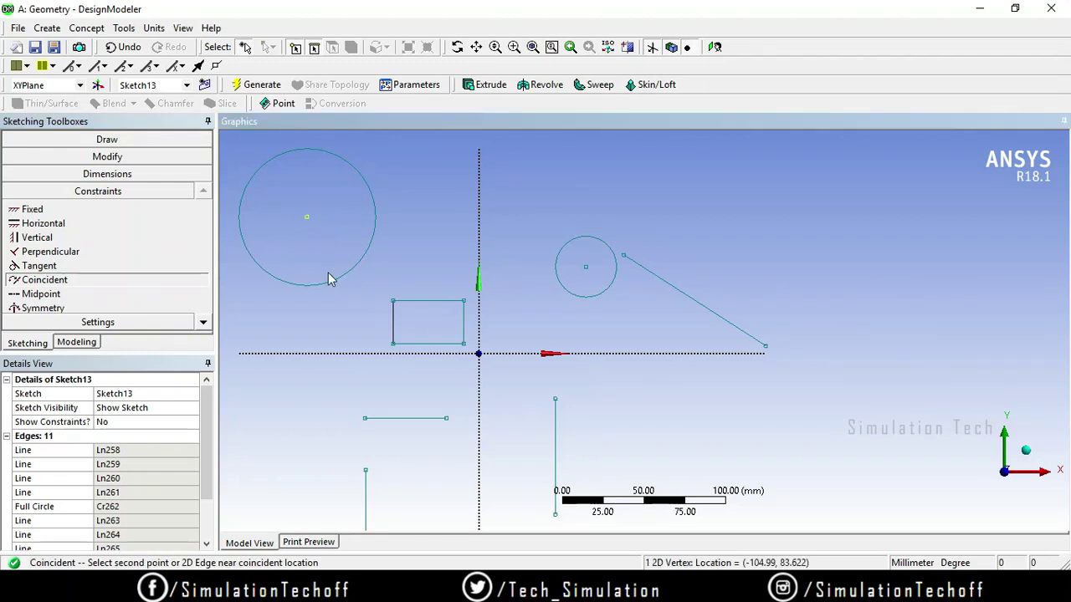
{"action": "left_click", "coordinate": [365, 475]}
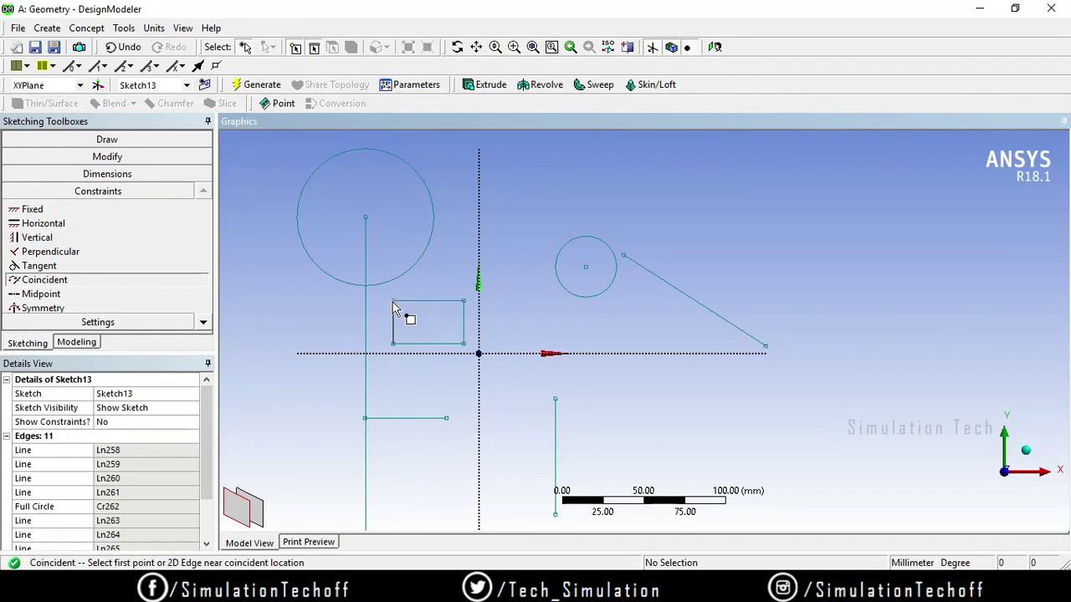
- Make that endpoint coincident with the rectangle's top-left corner and recentre the view
{"action": "left_click", "coordinate": [365, 220]}
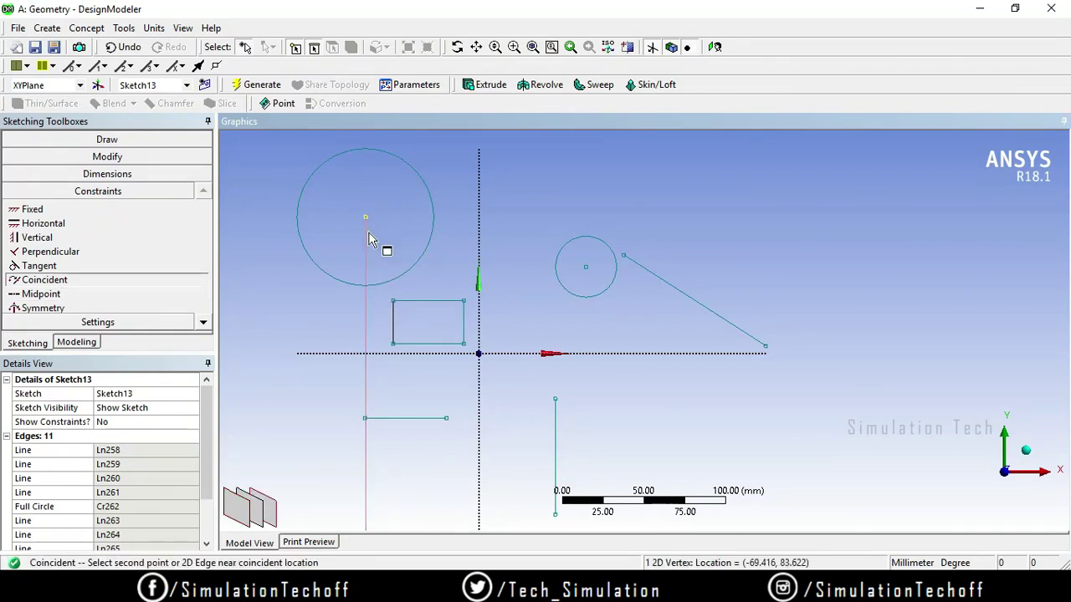
{"action": "left_click", "coordinate": [393, 302]}
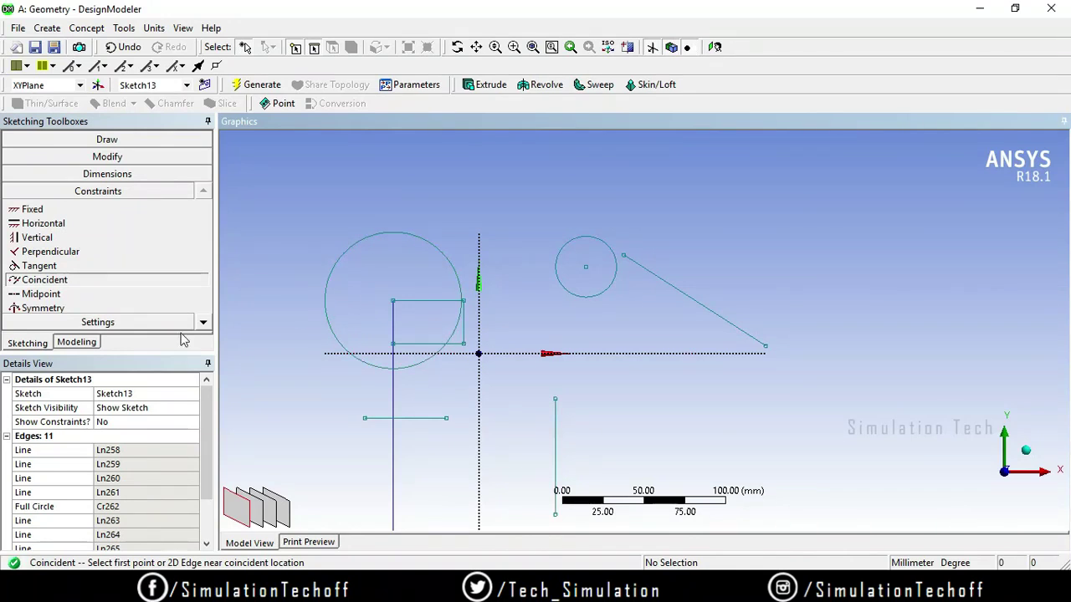
{"action": "mouse_move", "coordinate": [637, 411]}
{"action": "middle_mouse_down", "text": "ctrl"}
{"action": "mouse_move", "coordinate": [578, 375]}
{"action": "mouse_move", "coordinate": [524, 373]}
{"action": "middle_mouse_up", "text": "ctrl"}
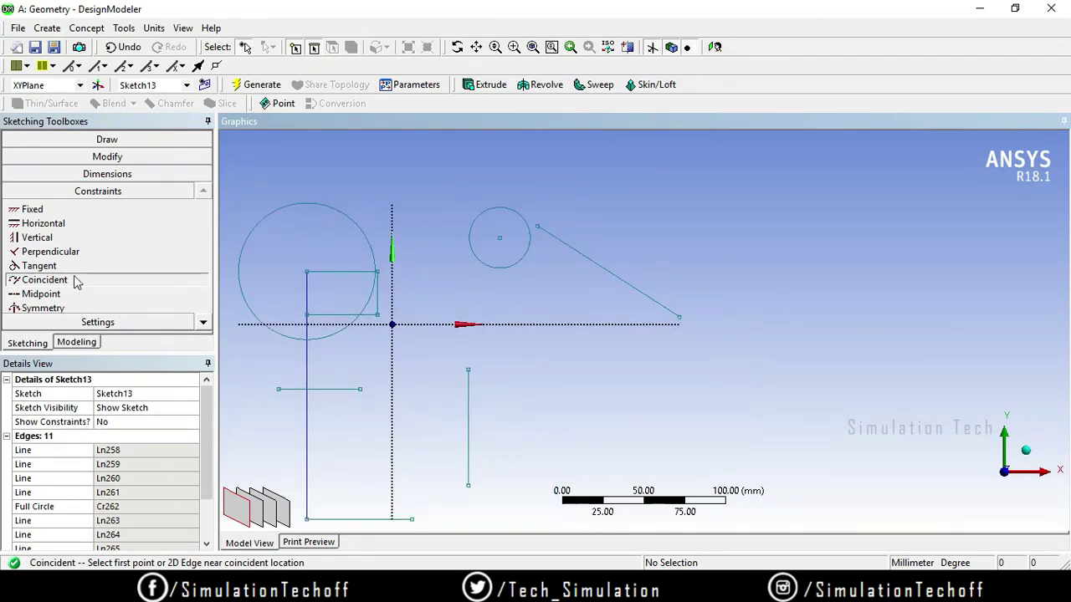
{"action": "left_click", "coordinate": [100, 140]}
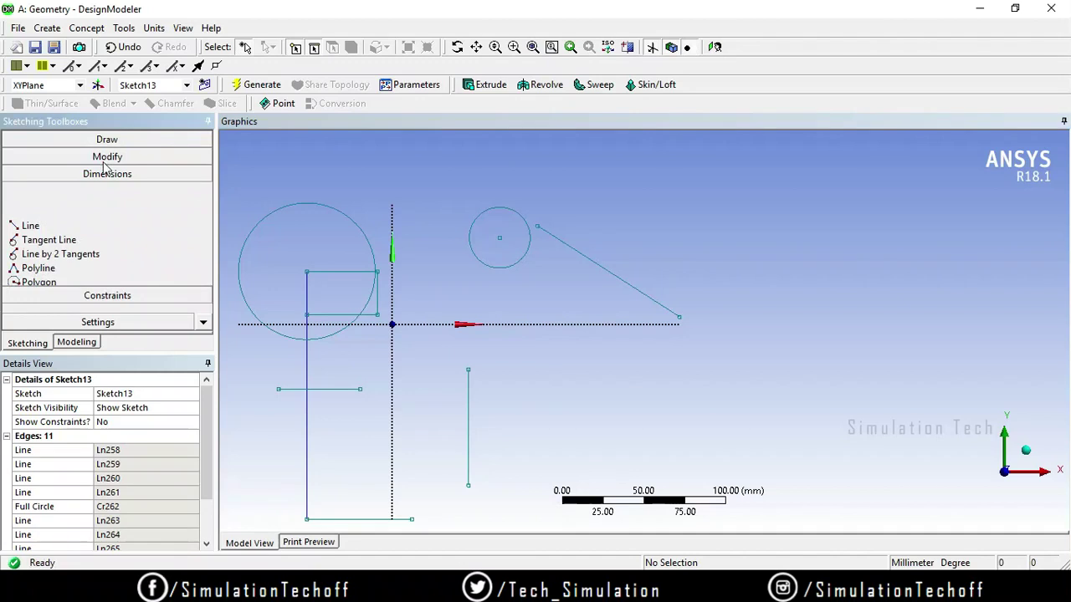
- Draw a horizontal line at the upper right of the sketch
{"action": "left_click", "coordinate": [25, 157]}
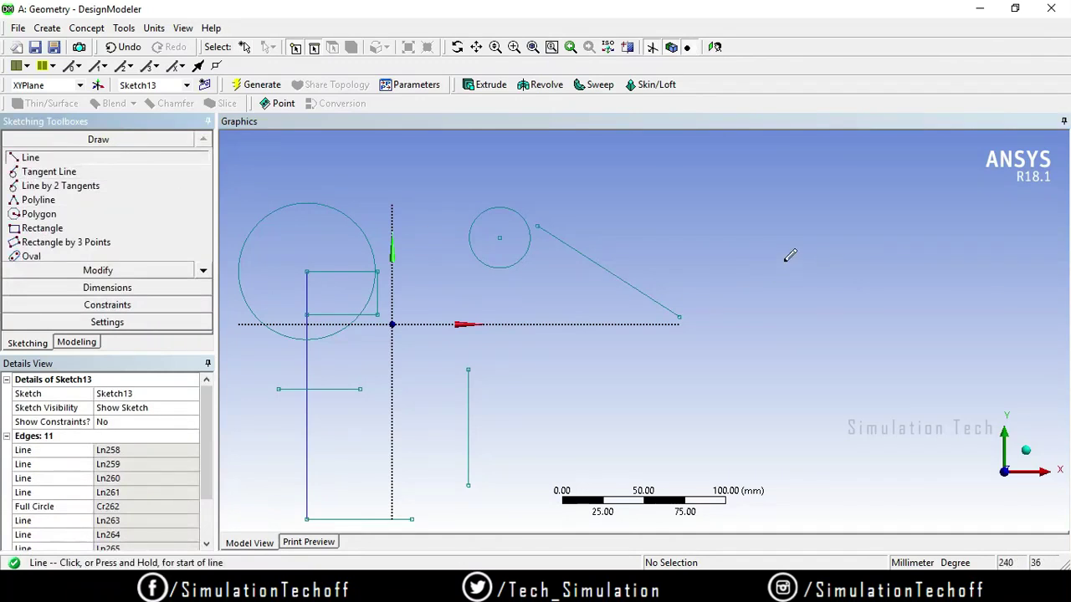
{"action": "left_click", "coordinate": [762, 244]}
{"action": "left_click", "coordinate": [977, 244]}
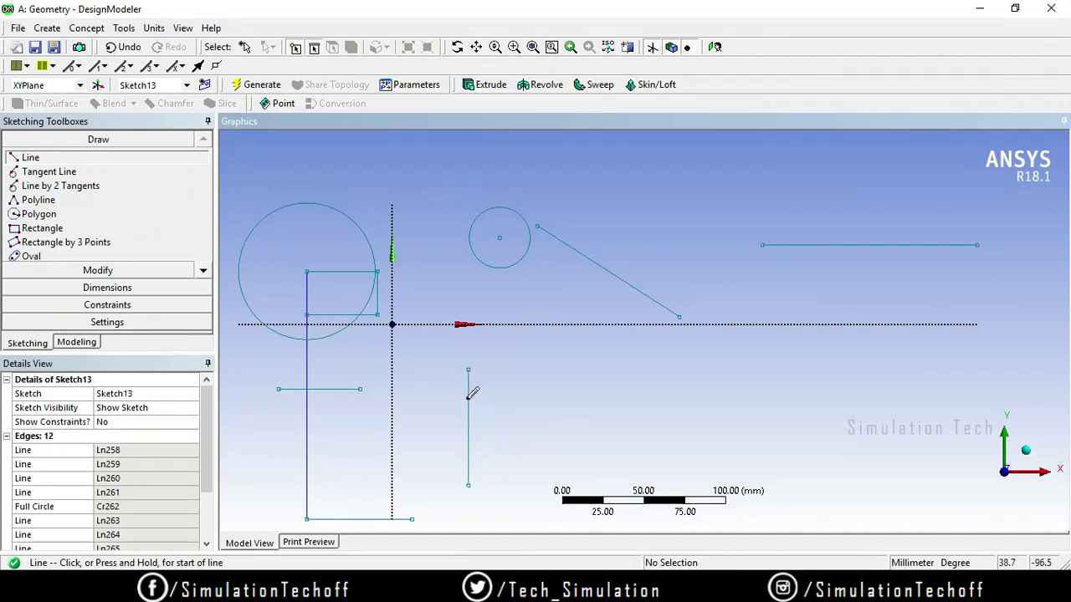
- Constrain the line's left endpoint to the midpoint of the short vertical line below it
{"action": "left_click", "coordinate": [118, 306]}
{"action": "left_click", "coordinate": [94, 299]}
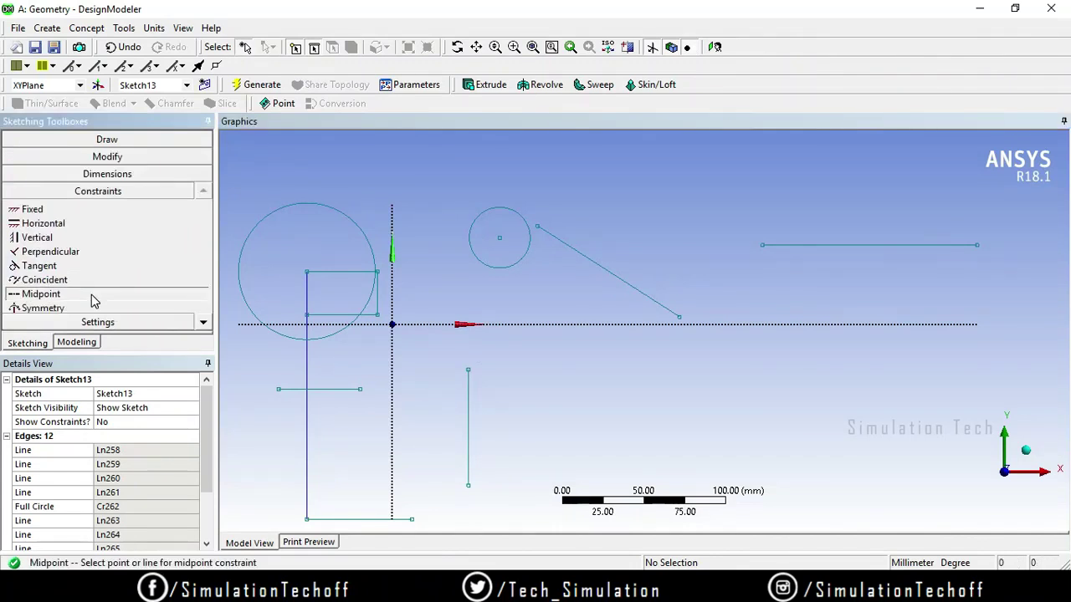
{"action": "left_click", "coordinate": [762, 248]}
{"action": "left_click", "coordinate": [468, 474]}
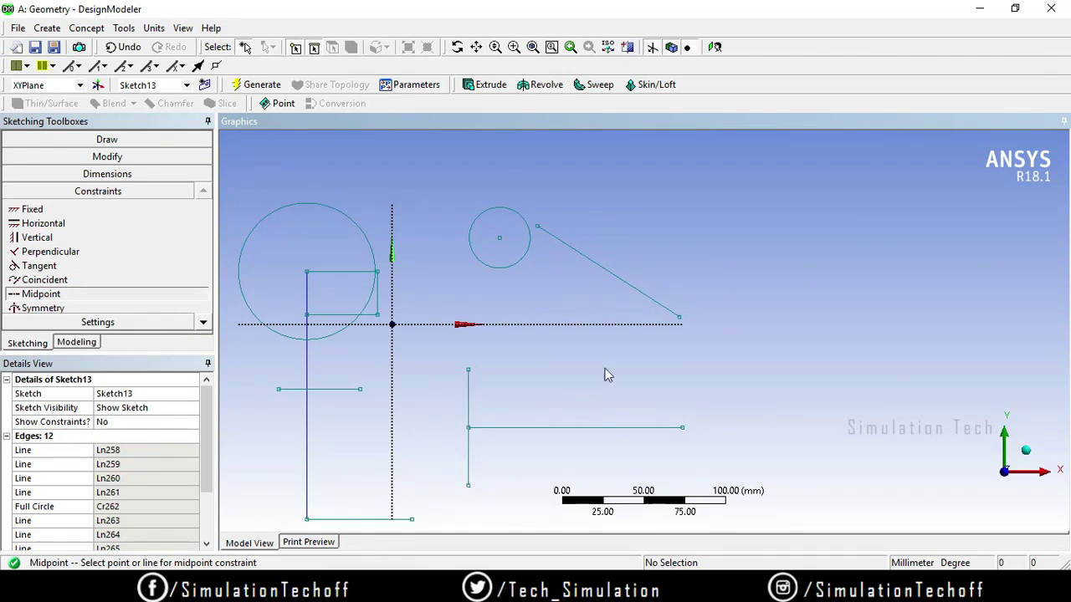
{"action": "left_click", "coordinate": [104, 140]}
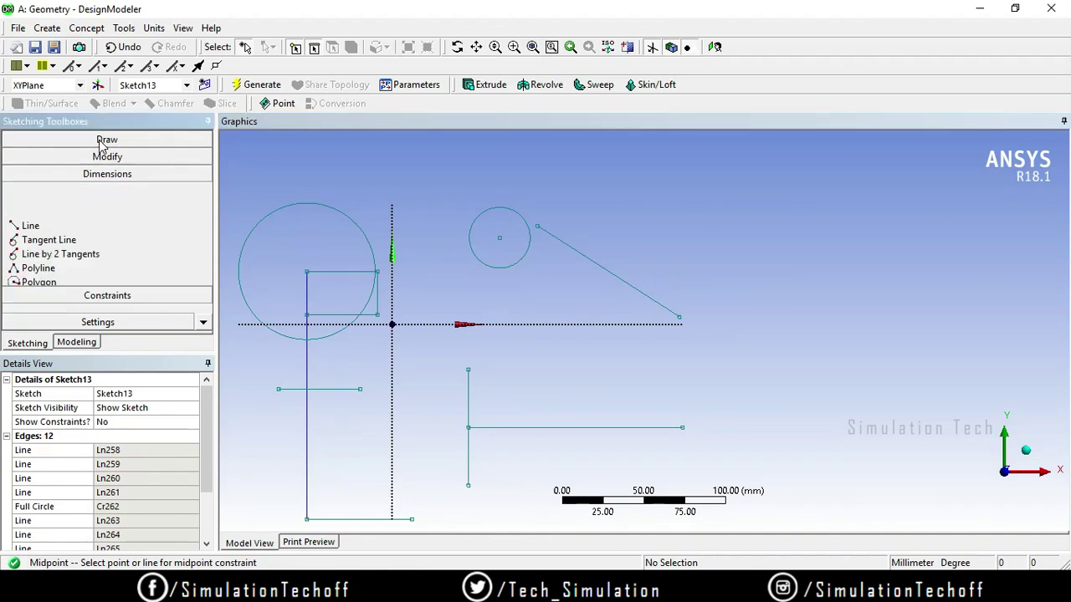
- Draw a small circle at the upper right of the sketch
{"action": "left_click", "coordinate": [205, 271]}
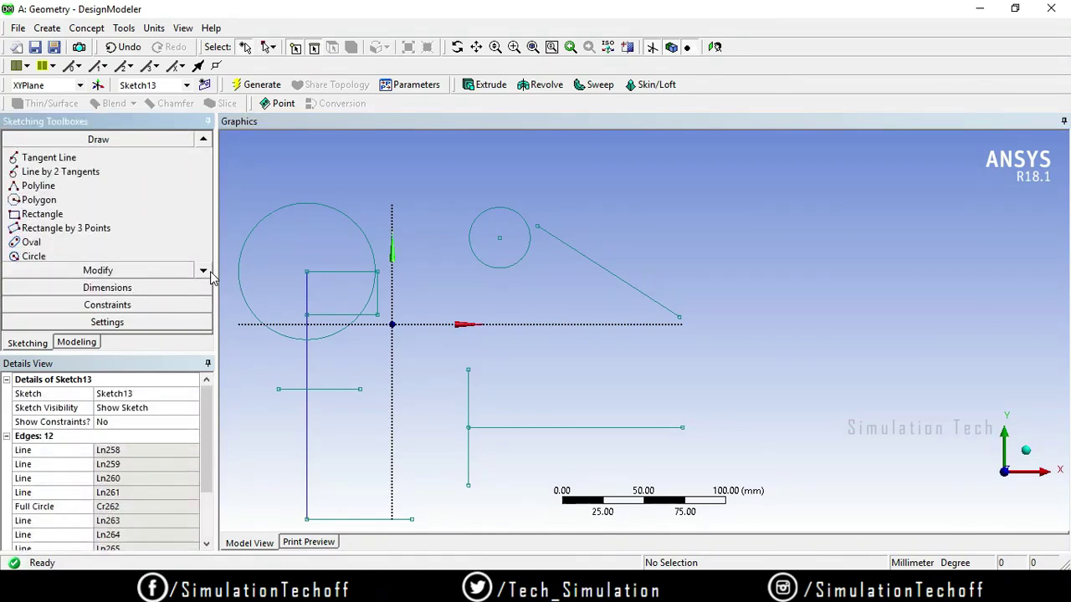
{"action": "left_click", "coordinate": [206, 271]}
{"action": "left_click", "coordinate": [134, 243]}
{"action": "left_click", "coordinate": [805, 200]}
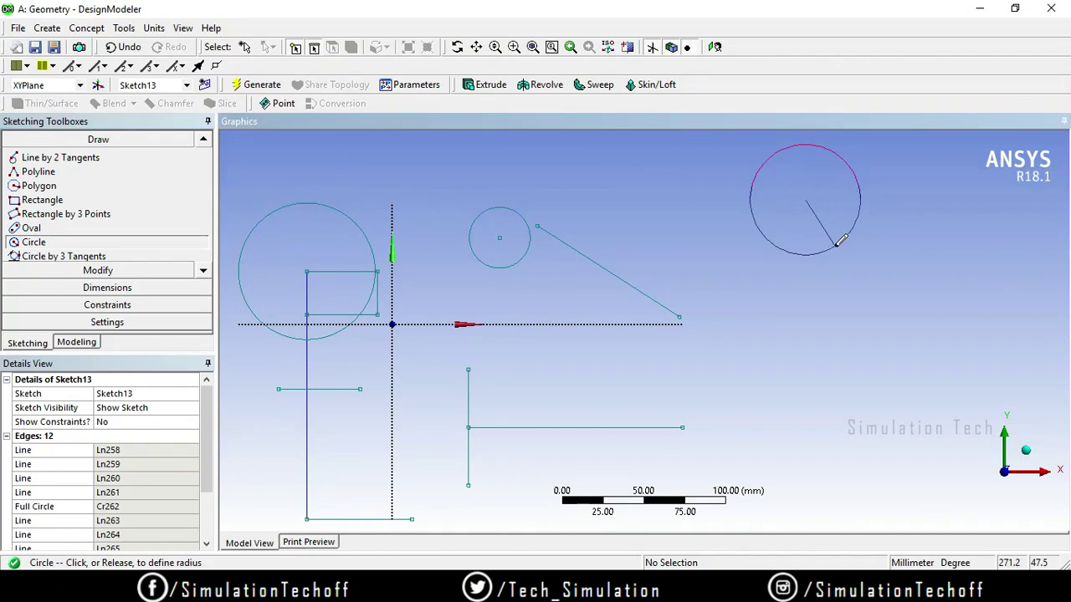
{"action": "left_click", "coordinate": [834, 230]}
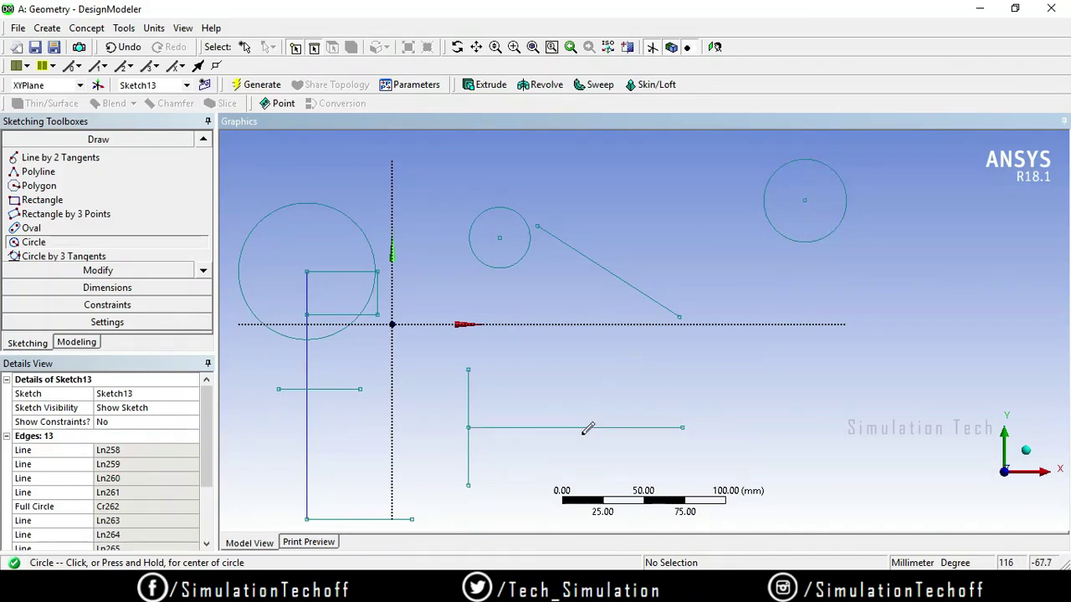
- Constrain the circle's centre to the midpoint of the lower horizontal line
{"action": "left_click", "coordinate": [97, 306]}
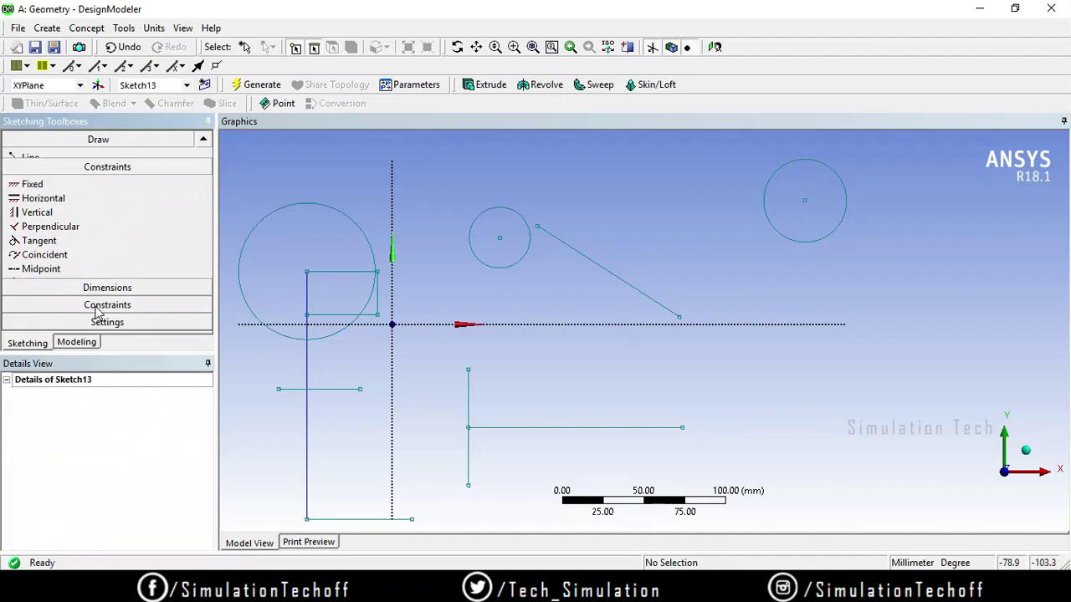
{"action": "left_click", "coordinate": [97, 297]}
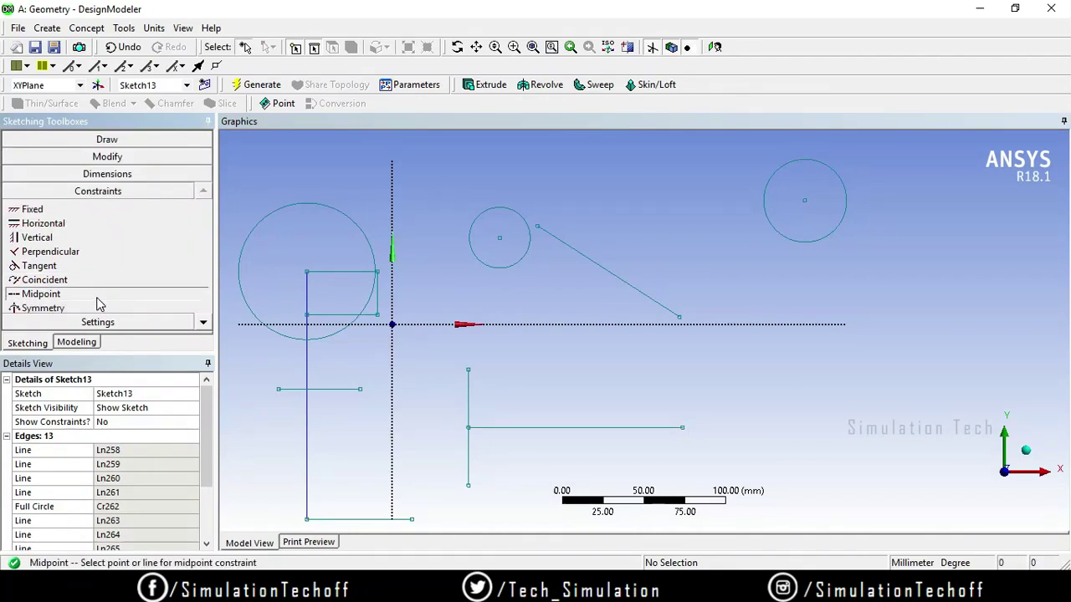
{"action": "left_click", "coordinate": [804, 201]}
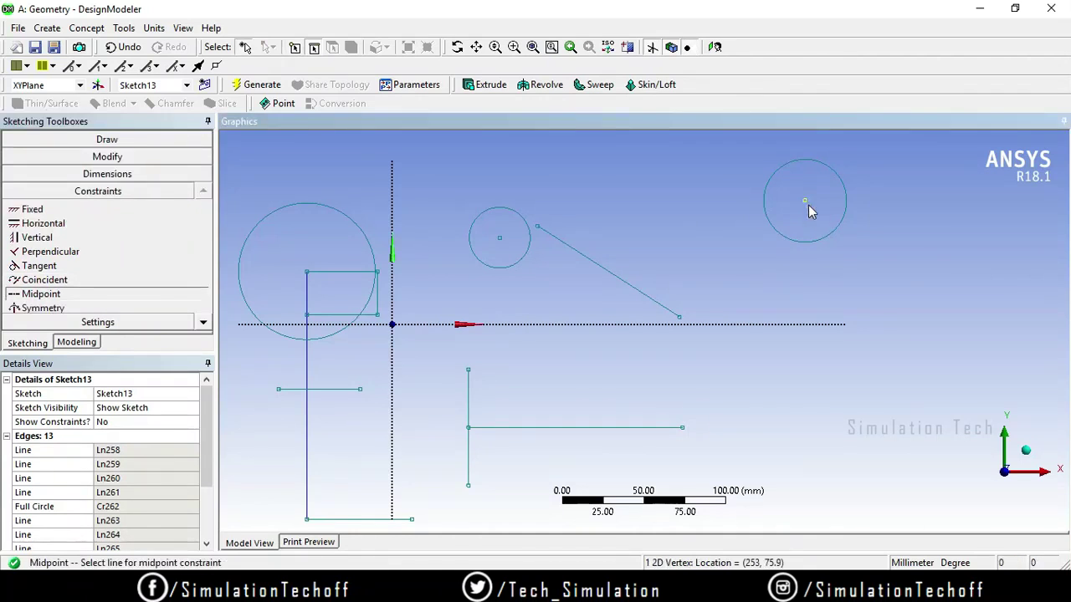
{"action": "left_click", "coordinate": [657, 427]}
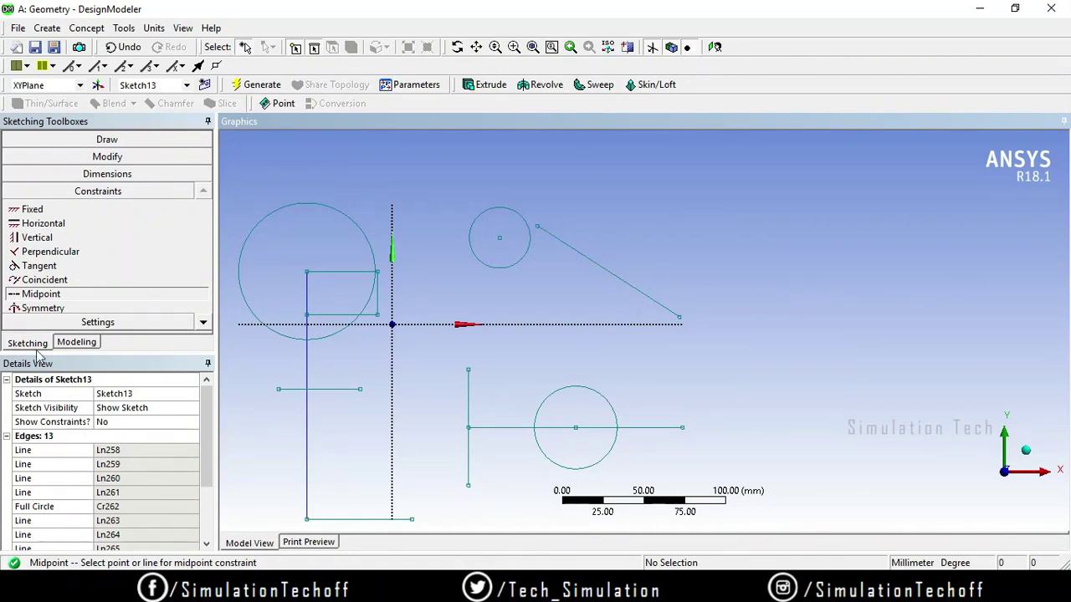
{"action": "left_click", "coordinate": [203, 322]}
{"action": "left_click", "coordinate": [202, 322]}
{"action": "left_click", "coordinate": [98, 139]}
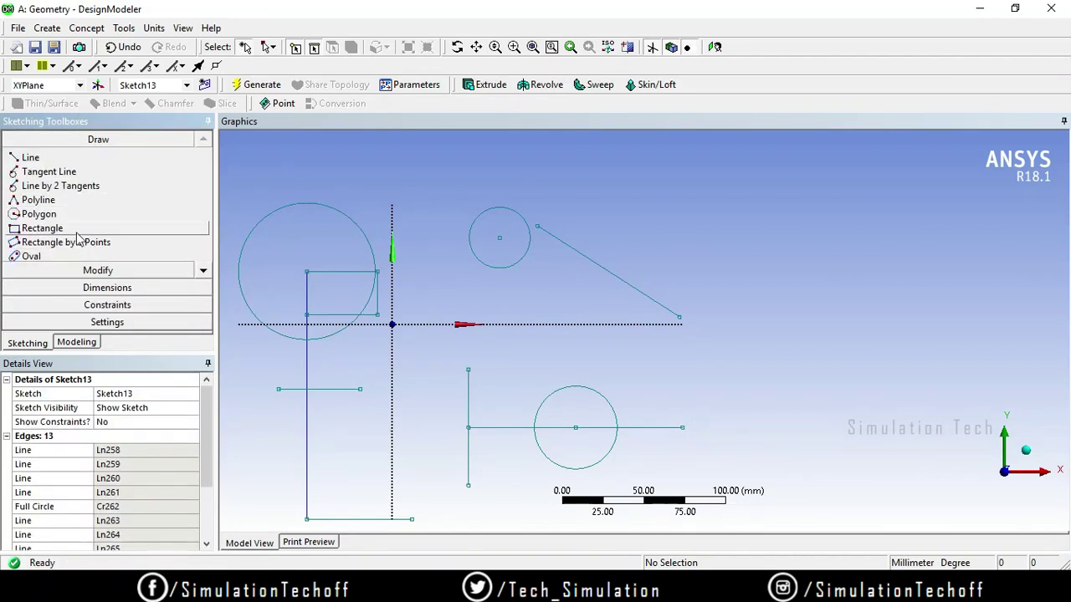
- Draw a large rectangle right of the origin, straddling the horizontal axis
{"action": "left_click", "coordinate": [46, 228]}
{"action": "left_click", "coordinate": [516, 285]}
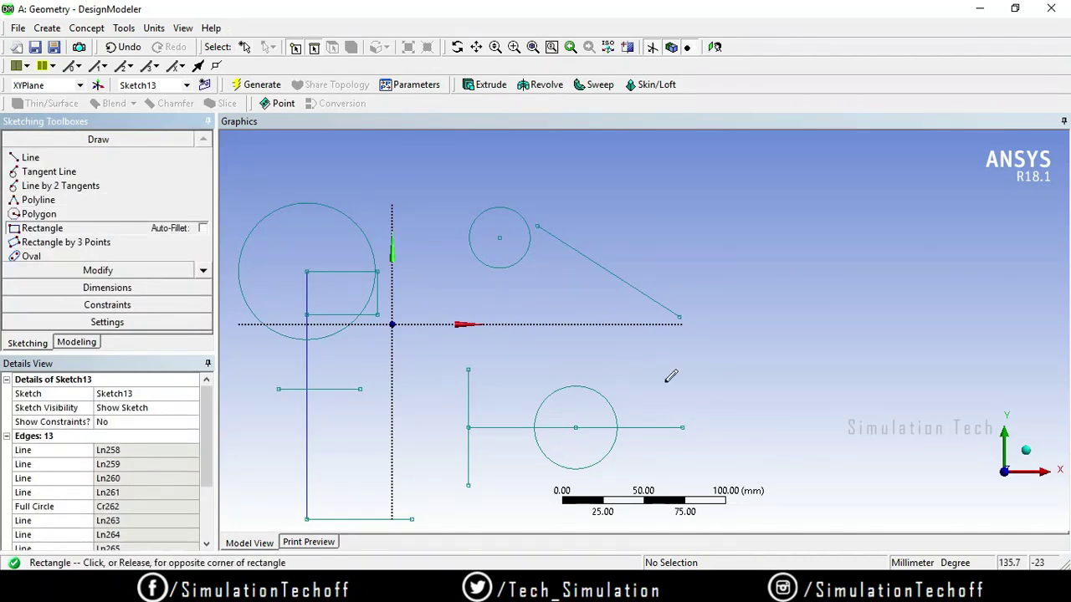
{"action": "left_click", "coordinate": [828, 419]}
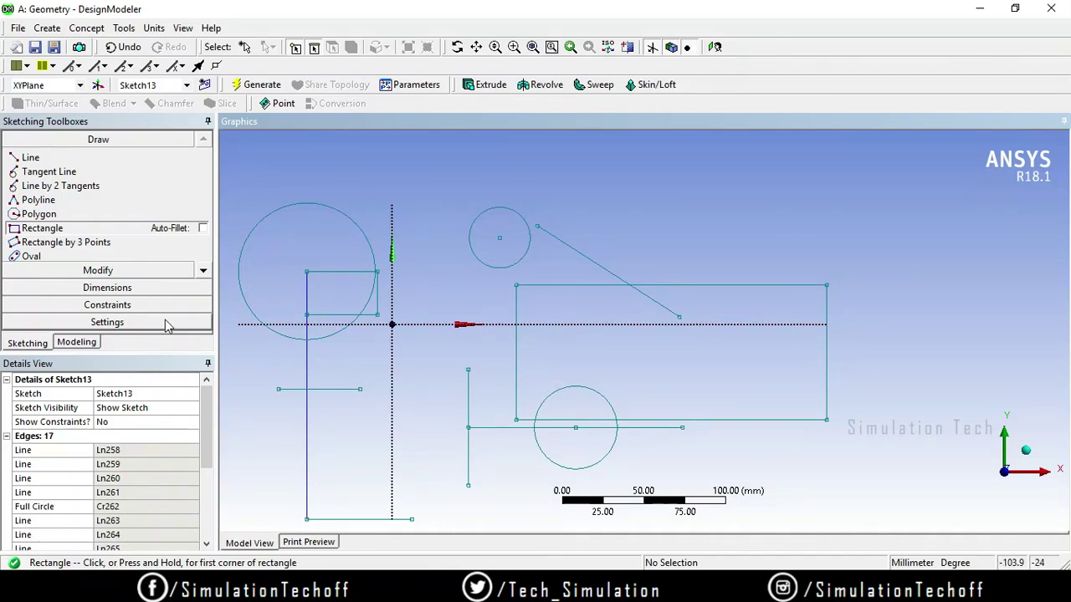
- Try a symmetry constraint using the rectangle's bottom and top edges, then undo the shift
{"action": "left_click", "coordinate": [116, 306]}
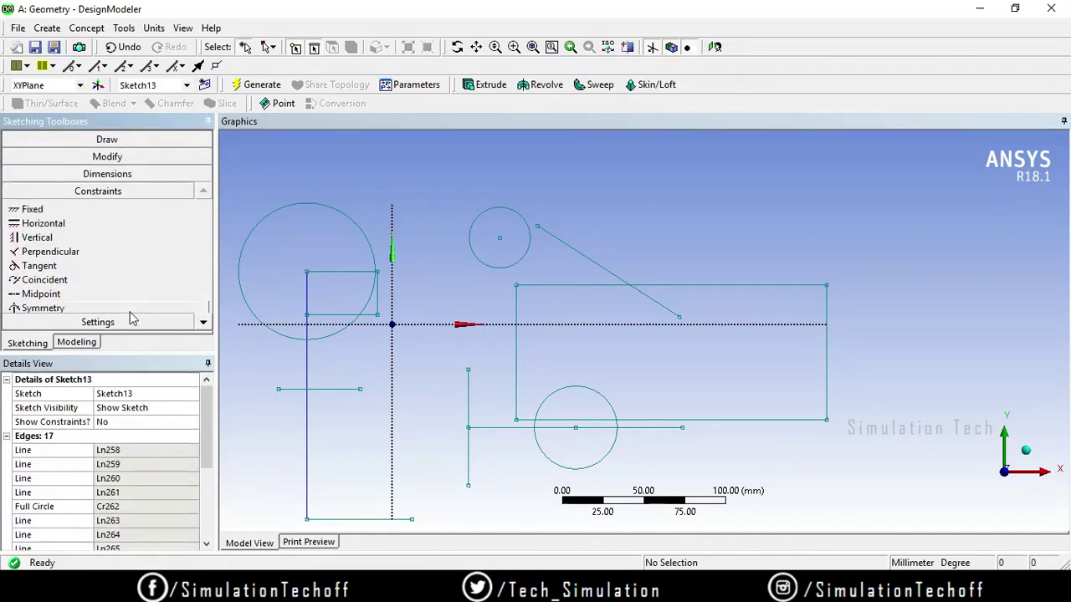
{"action": "left_click", "coordinate": [128, 308]}
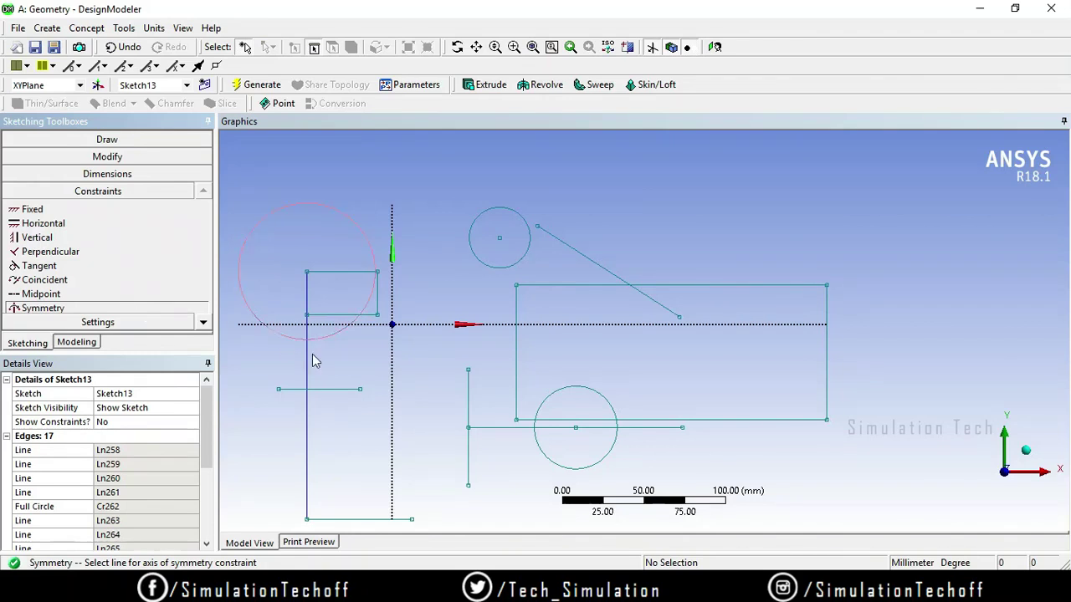
{"action": "left_click", "coordinate": [753, 426]}
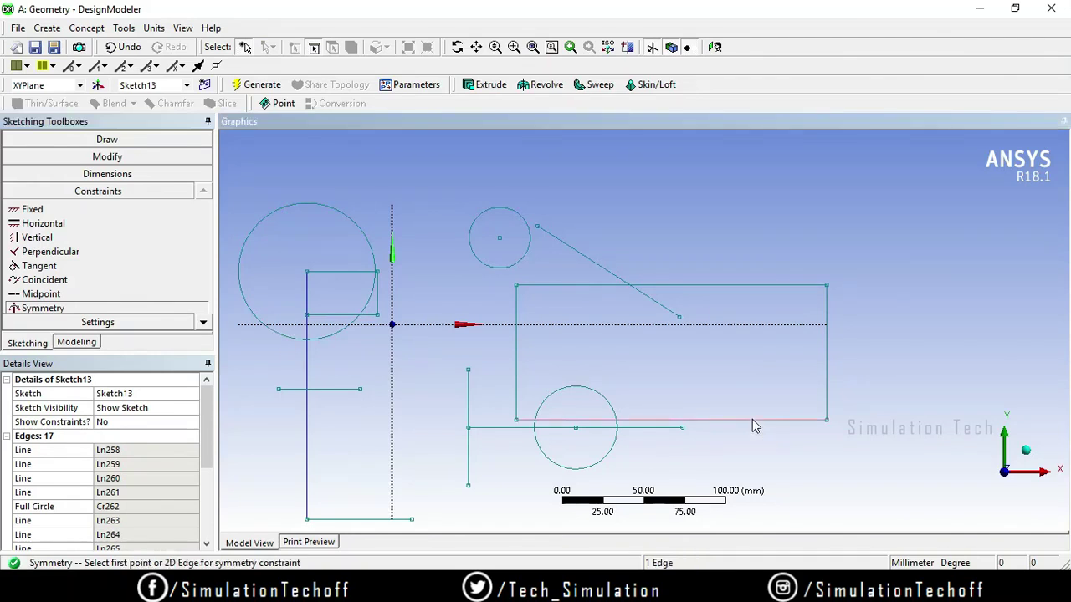
{"action": "left_click", "coordinate": [770, 287]}
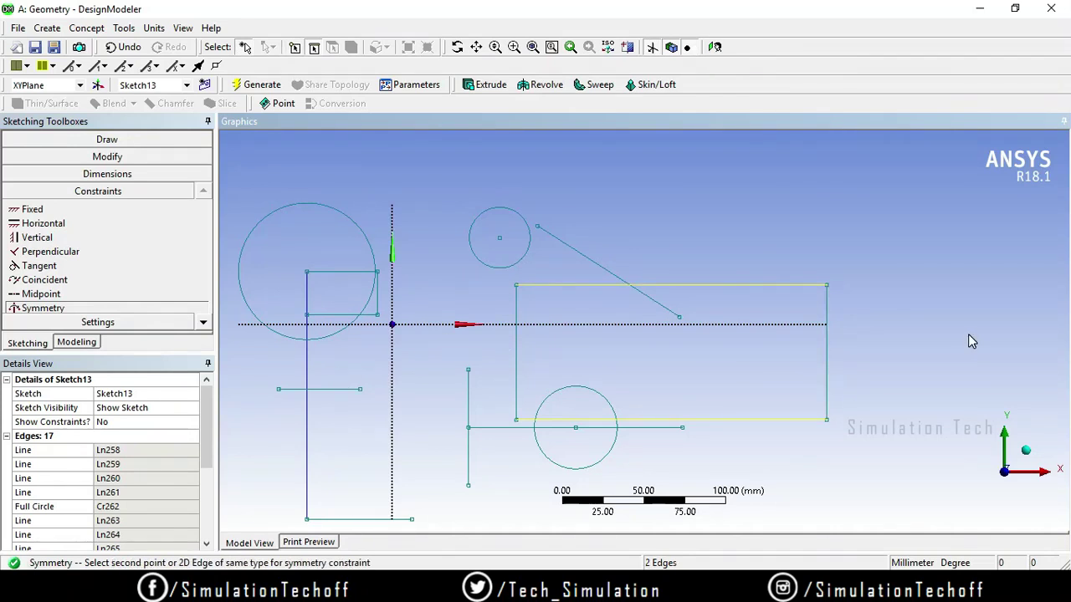
{"action": "left_click", "coordinate": [805, 331]}
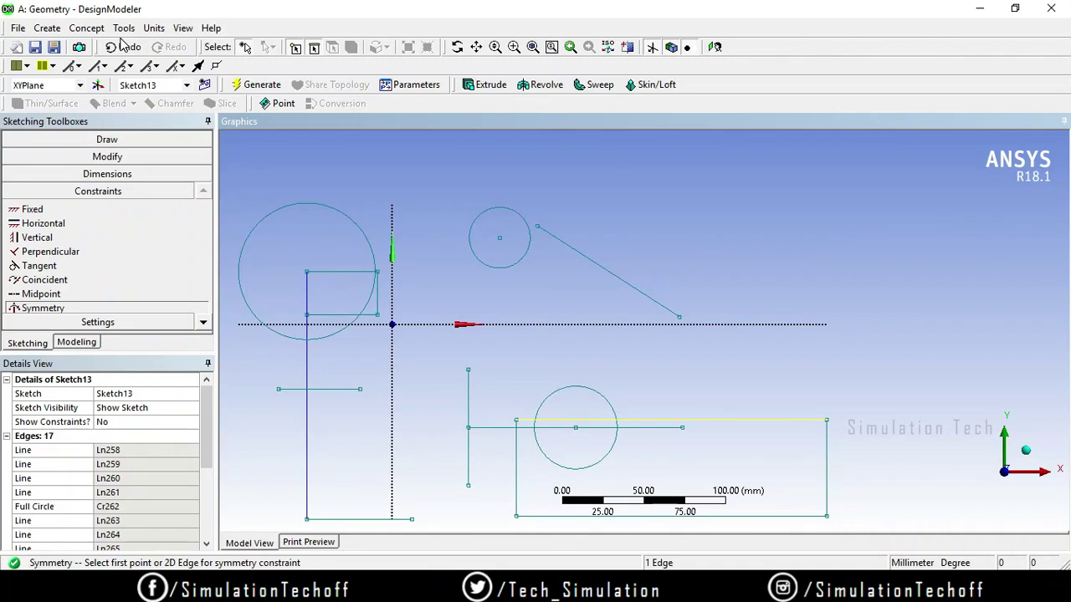
{"action": "left_click", "coordinate": [122, 48]}
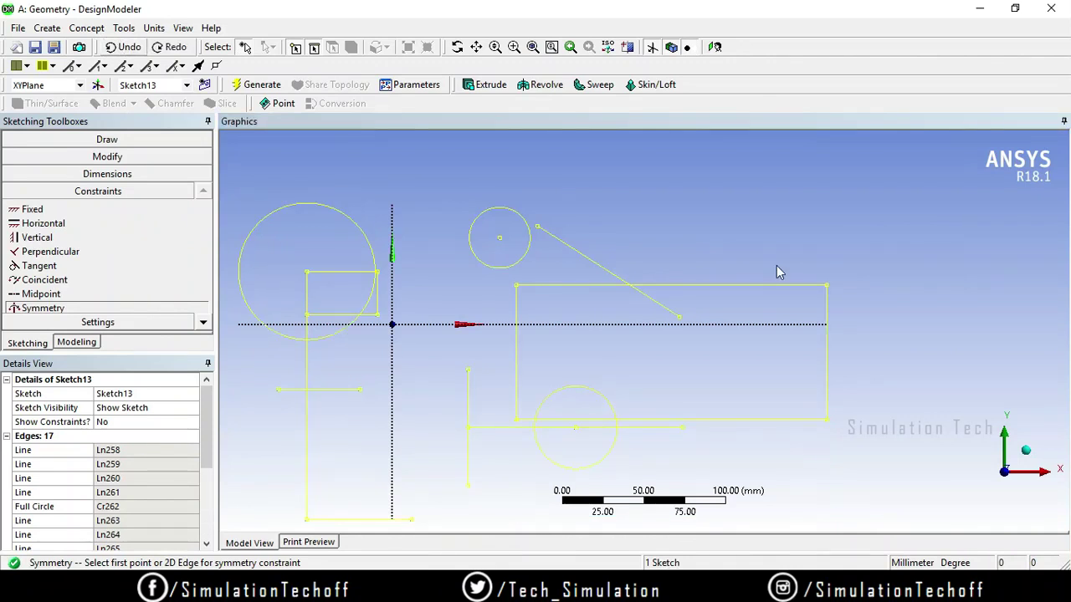
{"action": "left_click", "coordinate": [915, 266]}
- Retry symmetry of the rectangle edges about the horizontal axis, then undo it again
{"action": "left_click", "coordinate": [140, 309]}
{"action": "left_click", "coordinate": [137, 309]}
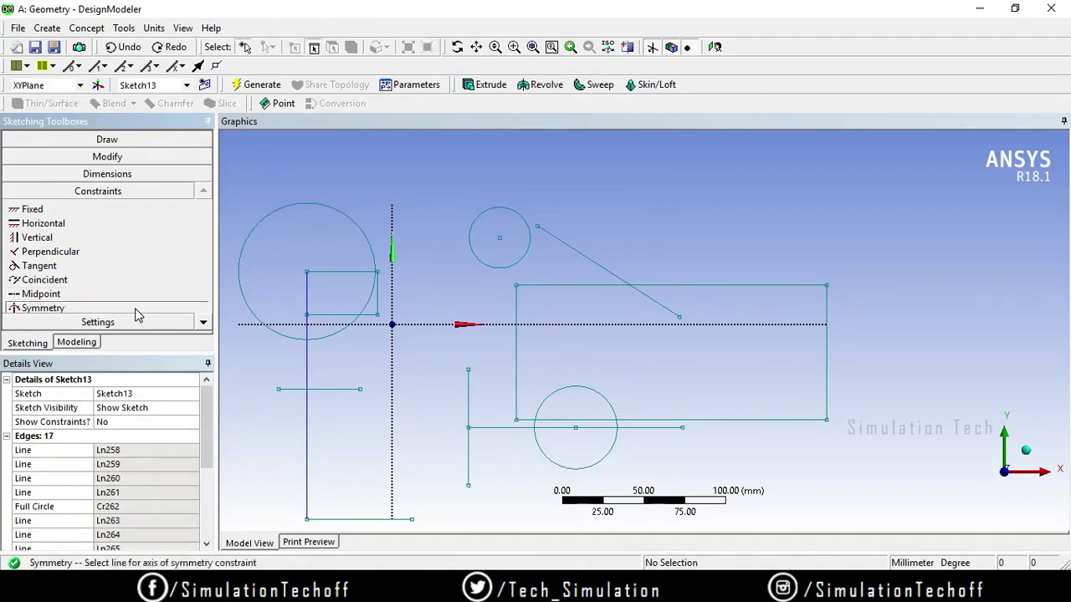
{"action": "left_click", "coordinate": [763, 325]}
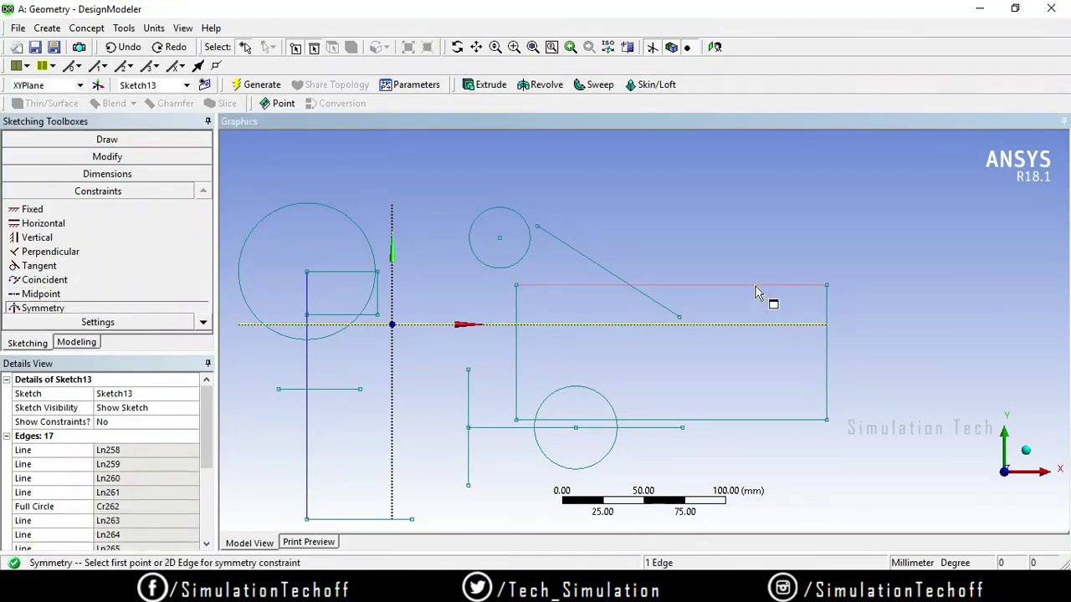
{"action": "left_click", "coordinate": [757, 287]}
{"action": "left_click", "coordinate": [781, 420]}
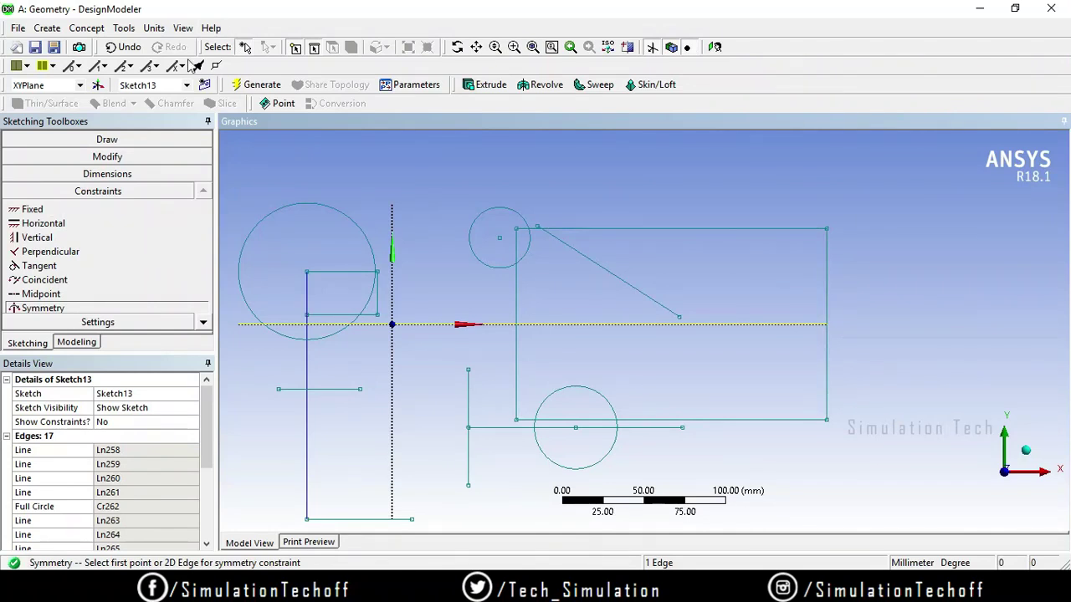
{"action": "left_click", "coordinate": [126, 51]}
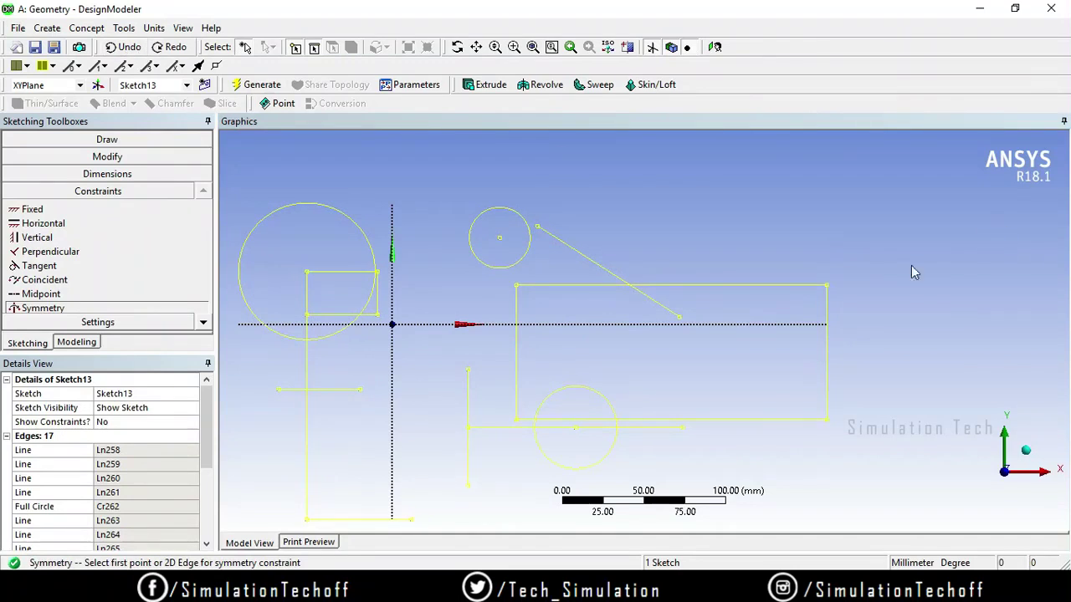
{"action": "left_click", "coordinate": [896, 291]}
{"action": "left_click", "coordinate": [72, 174]}
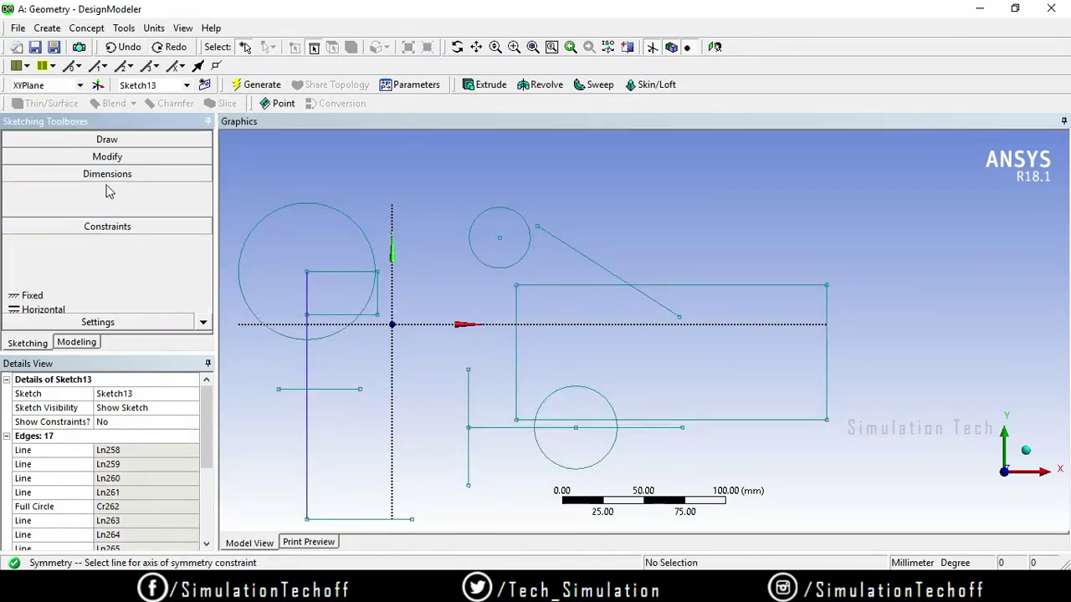
- Dimension the rectangle's right edge and set its height V36 to 80 mm
{"action": "left_click", "coordinate": [826, 378]}
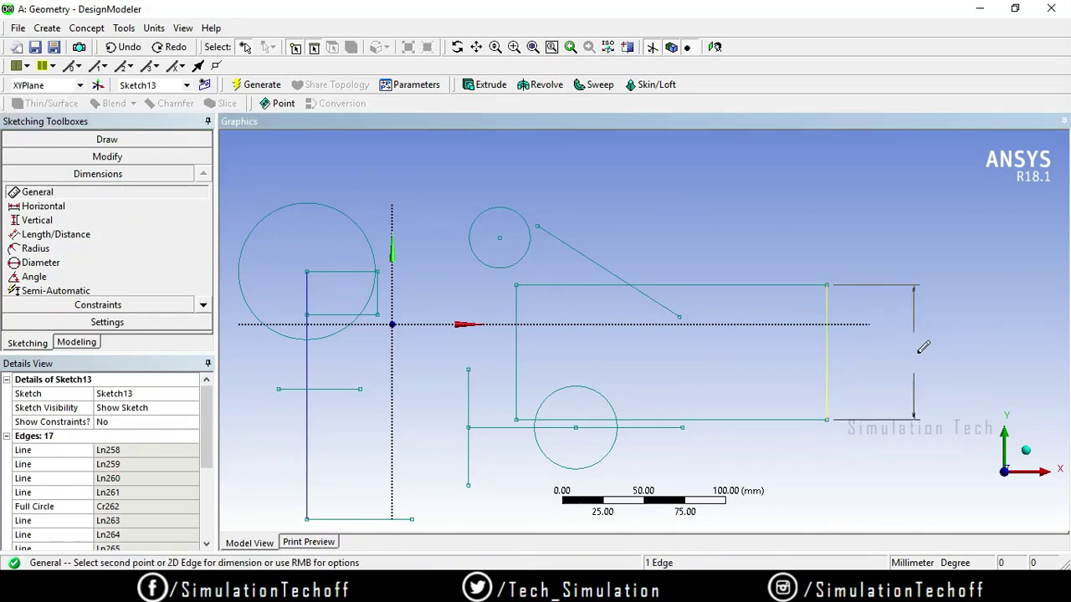
{"action": "left_click", "coordinate": [918, 346]}
{"action": "left_click", "coordinate": [139, 450]}
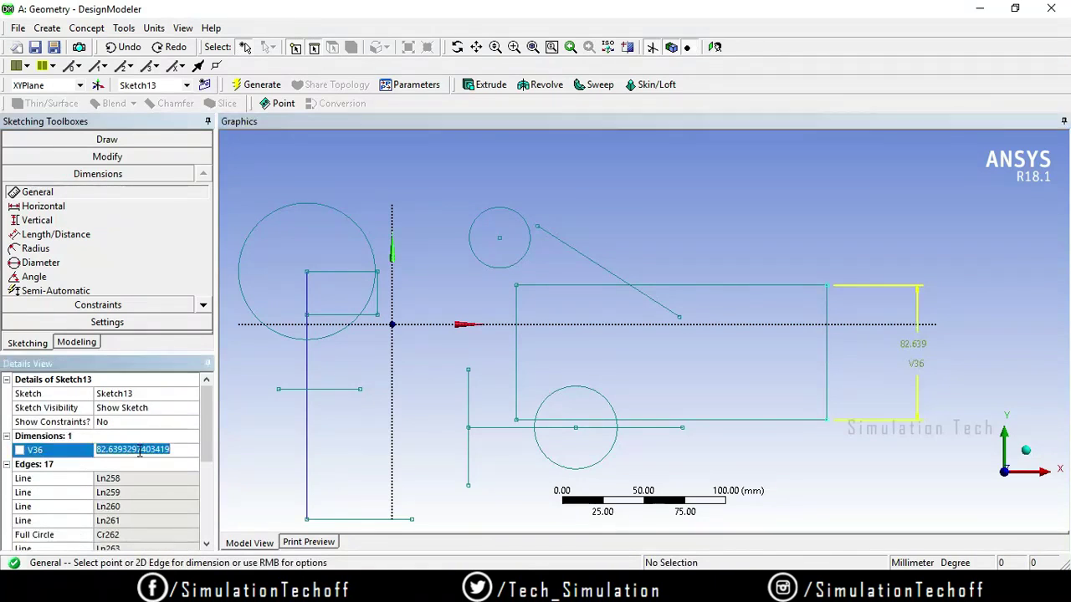
{"action": "type", "text": "80"}
{"action": "key", "text": "Return"}
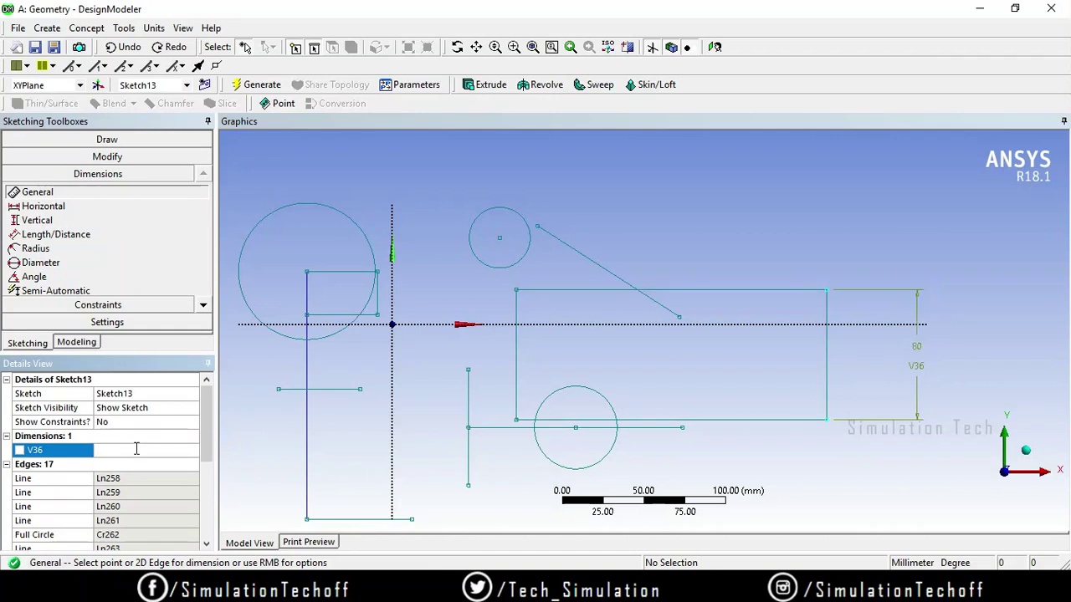
- Make the rectangle symmetric about the horizontal axis
{"action": "left_click", "coordinate": [145, 305]}
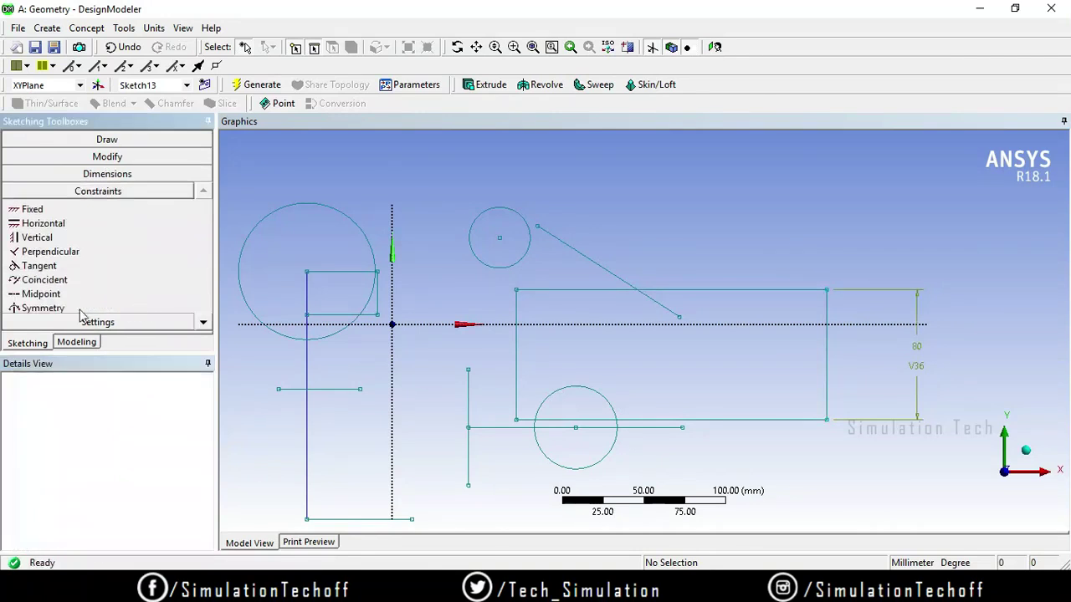
{"action": "left_click", "coordinate": [83, 308]}
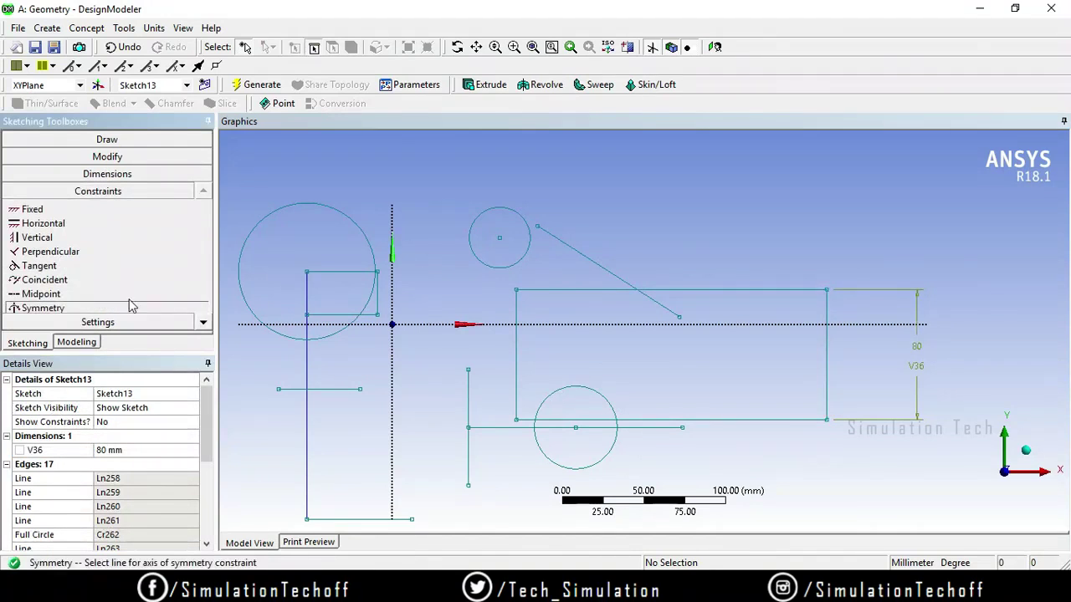
{"action": "left_click", "coordinate": [626, 328]}
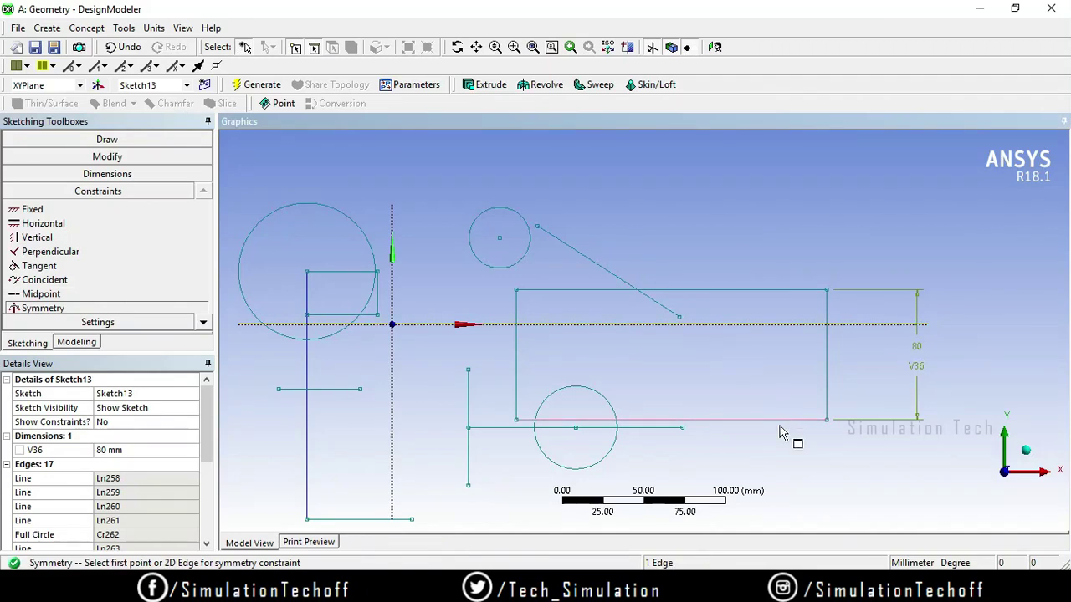
{"action": "left_click", "coordinate": [786, 291]}
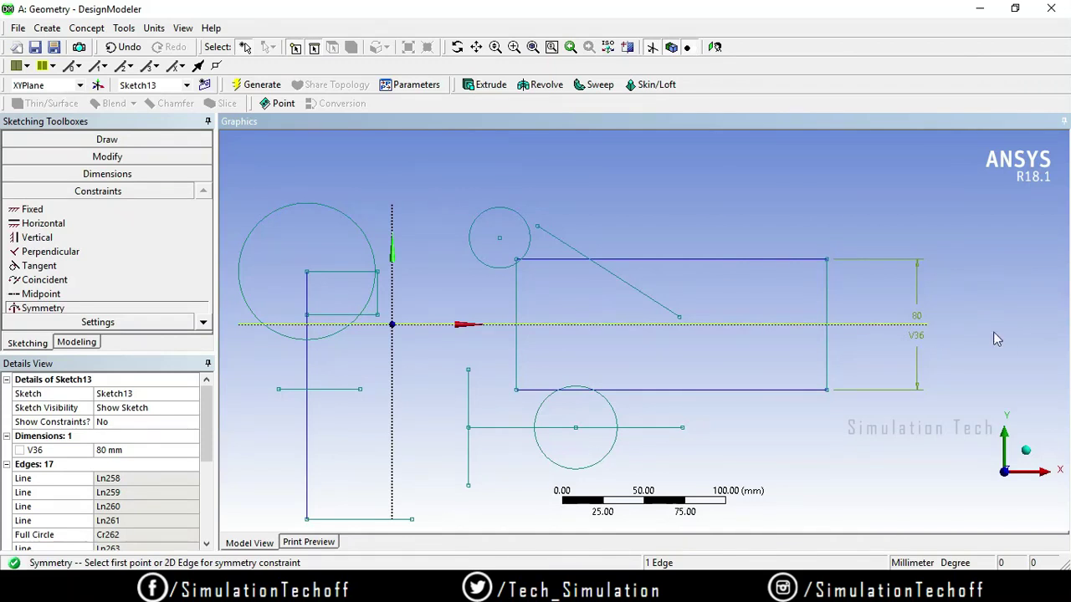
{"action": "left_click", "coordinate": [205, 326]}
{"action": "left_click", "coordinate": [203, 325]}
{"action": "left_click", "coordinate": [203, 325]}
{"action": "left_click", "coordinate": [202, 325]}
{"action": "left_click", "coordinate": [202, 325]}
{"action": "left_click", "coordinate": [201, 326]}
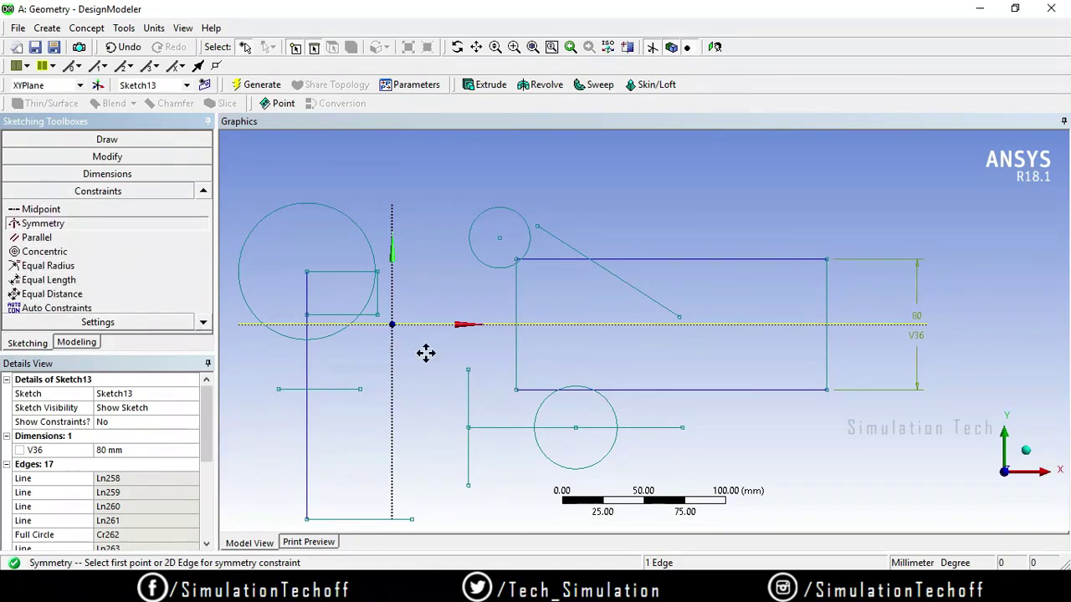
{"action": "middle_click_drag", "start_coordinate": [425, 351], "coordinate": [547, 363], "text": "ctrl"}
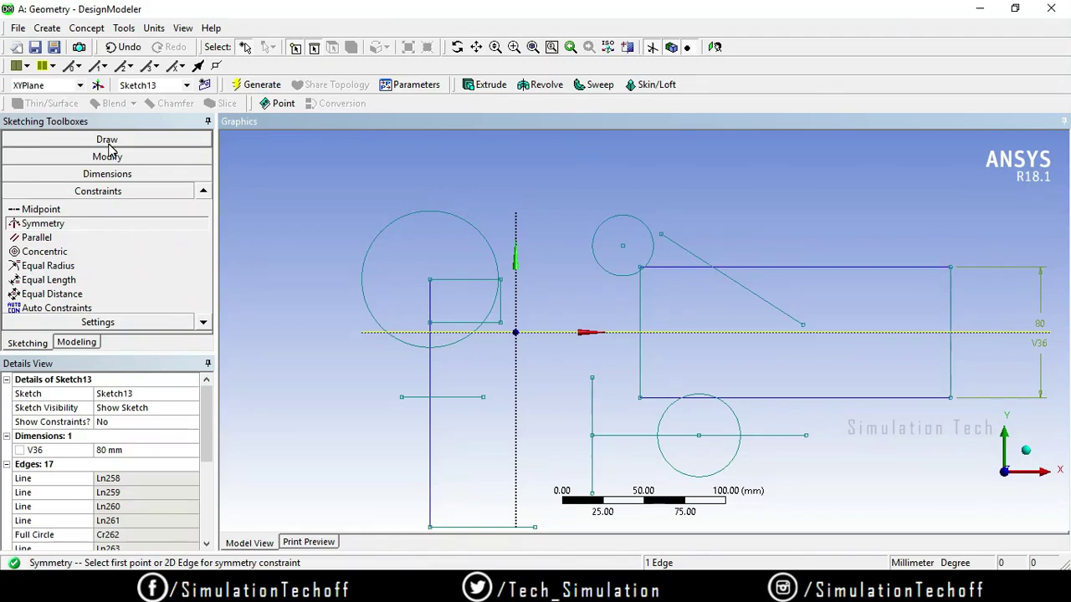
{"action": "left_click", "coordinate": [84, 141]}
{"action": "left_click", "coordinate": [65, 159]}
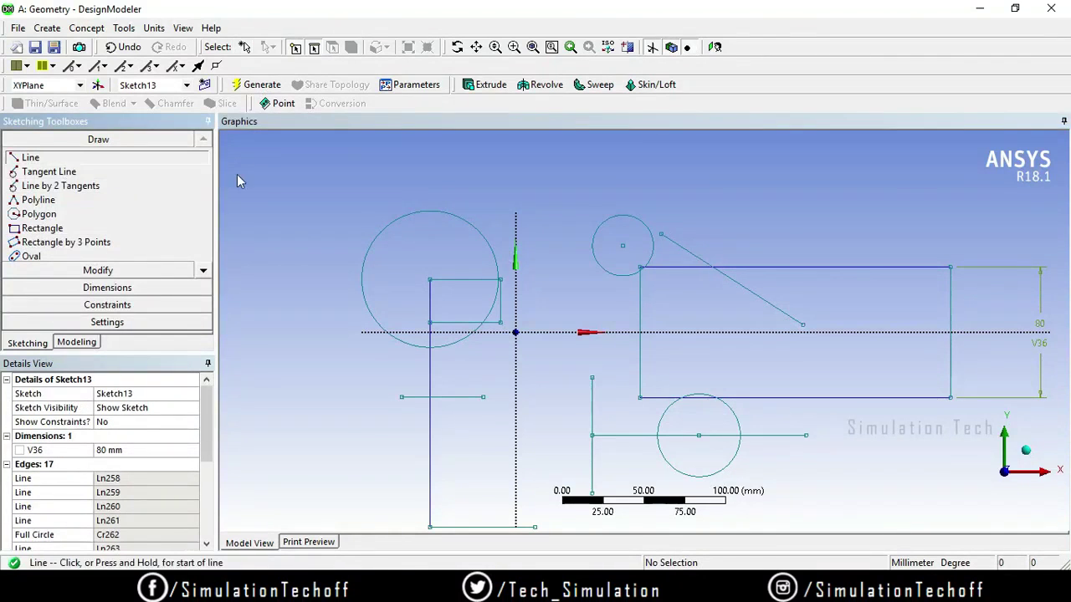
- Draw a line at the upper right above the rectangle, constrained parallel to the diagonal line
{"action": "left_click", "coordinate": [819, 178]}
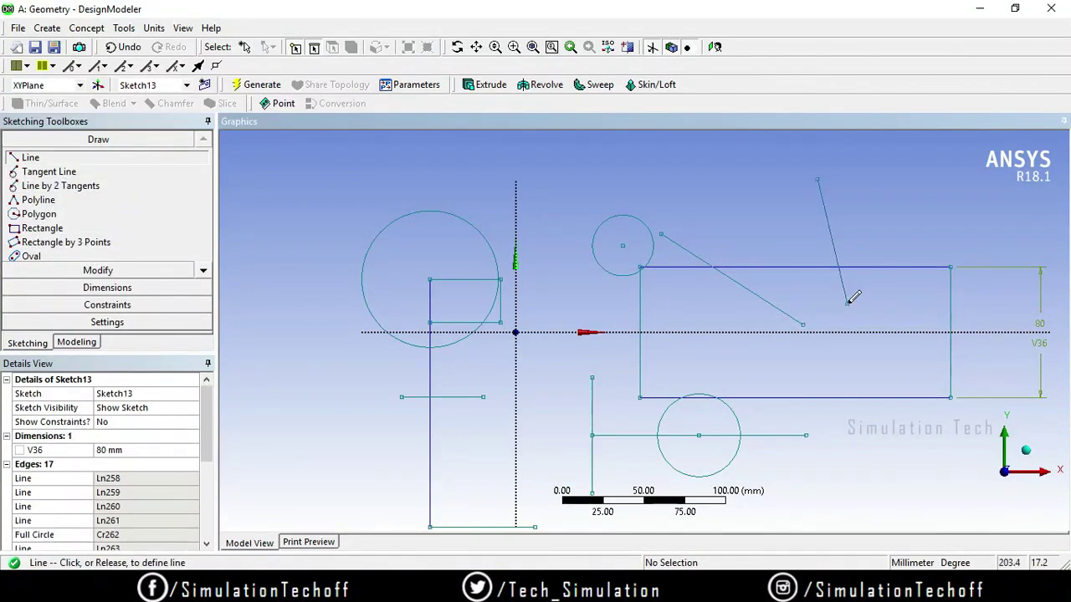
{"action": "left_click", "coordinate": [846, 304]}
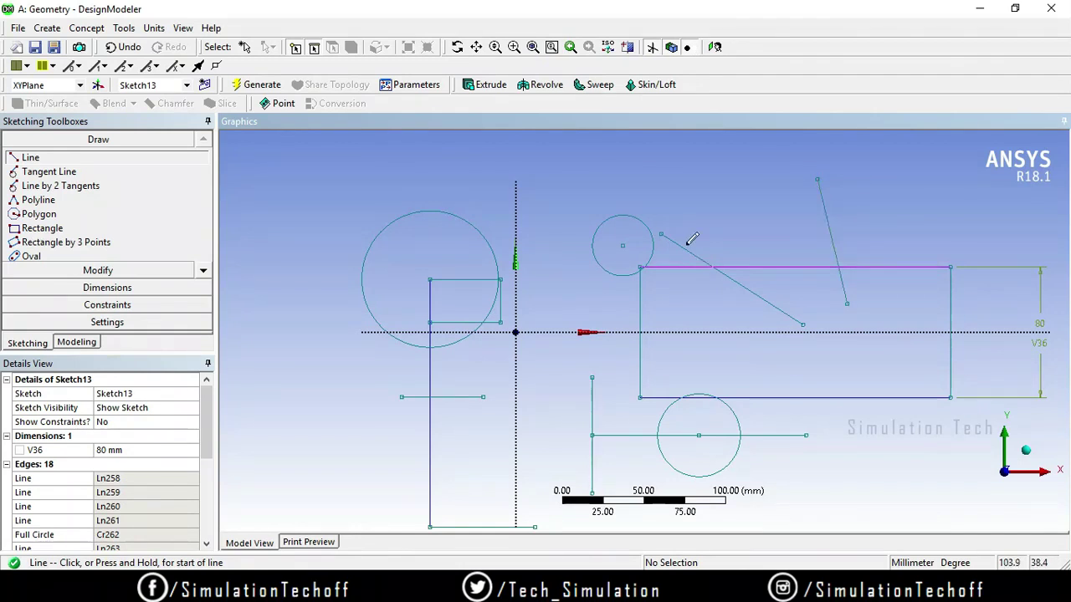
{"action": "left_click", "coordinate": [97, 304]}
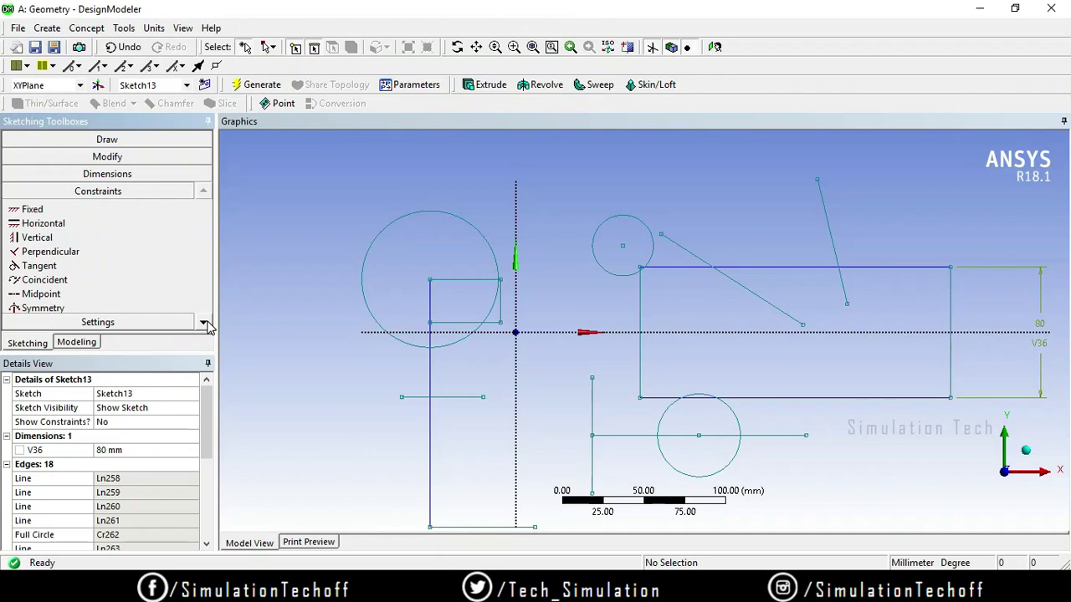
{"action": "left_click", "coordinate": [204, 322]}
{"action": "left_click", "coordinate": [203, 322]}
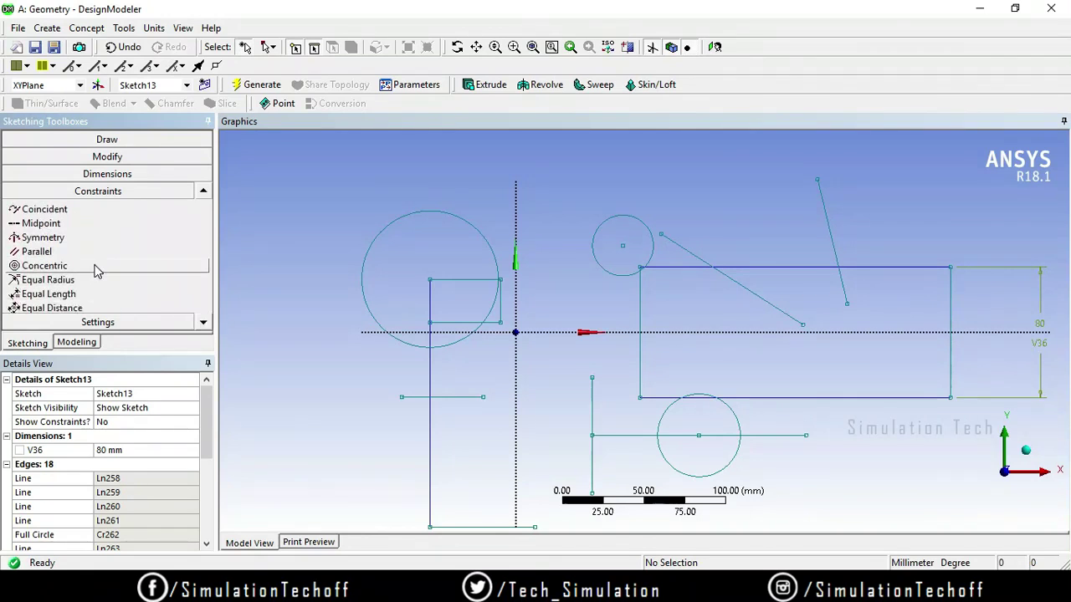
{"action": "left_click", "coordinate": [100, 252]}
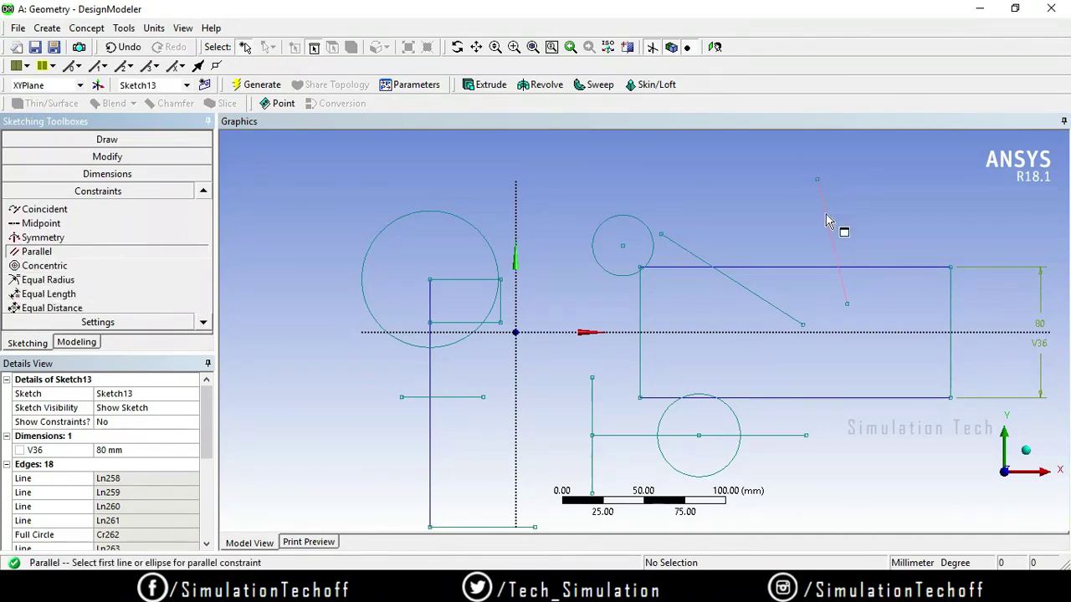
{"action": "left_click", "coordinate": [734, 281]}
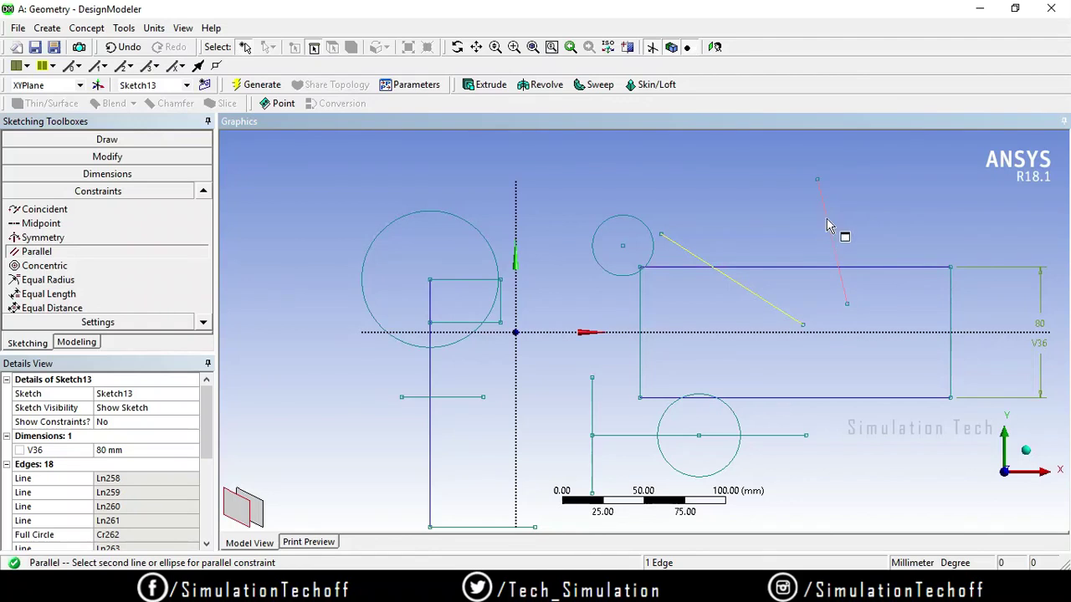
{"action": "left_click", "coordinate": [828, 226]}
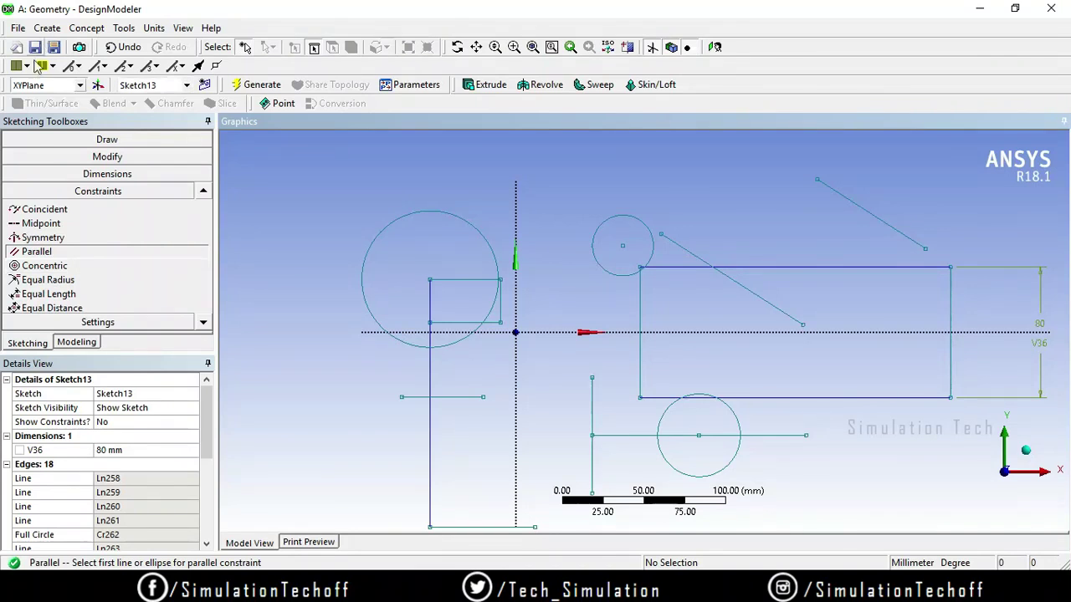
{"action": "left_click", "coordinate": [106, 139]}
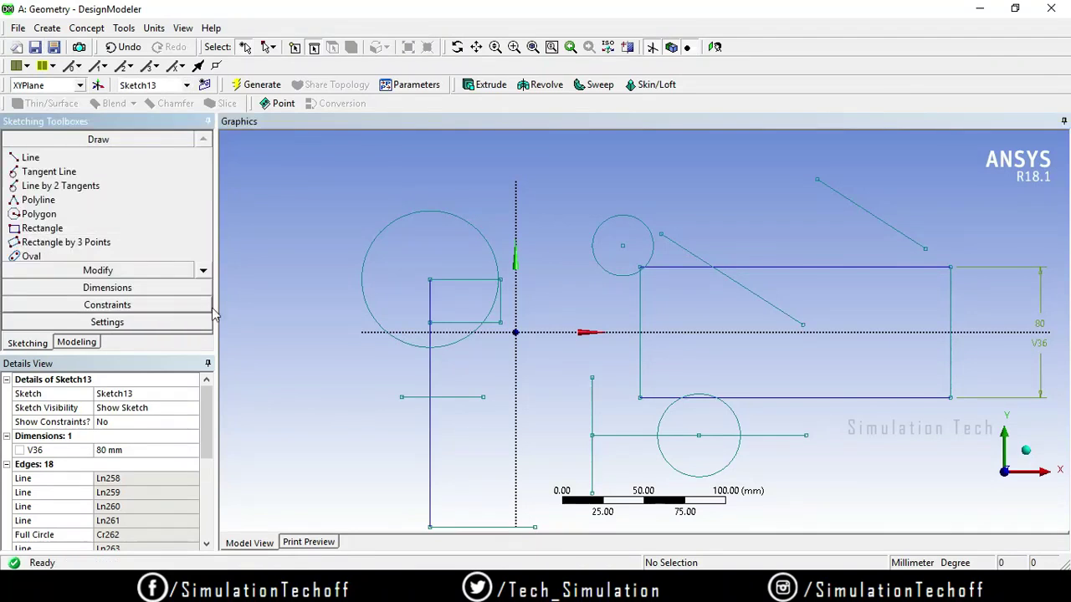
- Draw a small circle at the upper left of the sketch
{"action": "left_click", "coordinate": [201, 274]}
{"action": "left_click", "coordinate": [201, 275]}
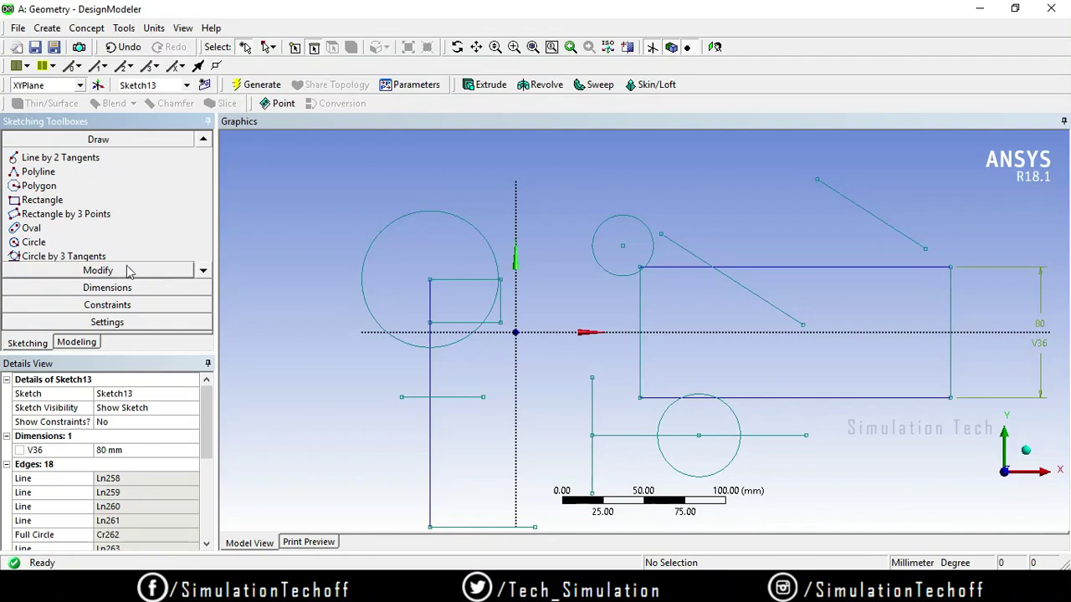
{"action": "left_click", "coordinate": [70, 242]}
{"action": "left_click", "coordinate": [279, 196]}
{"action": "left_click", "coordinate": [318, 209]}
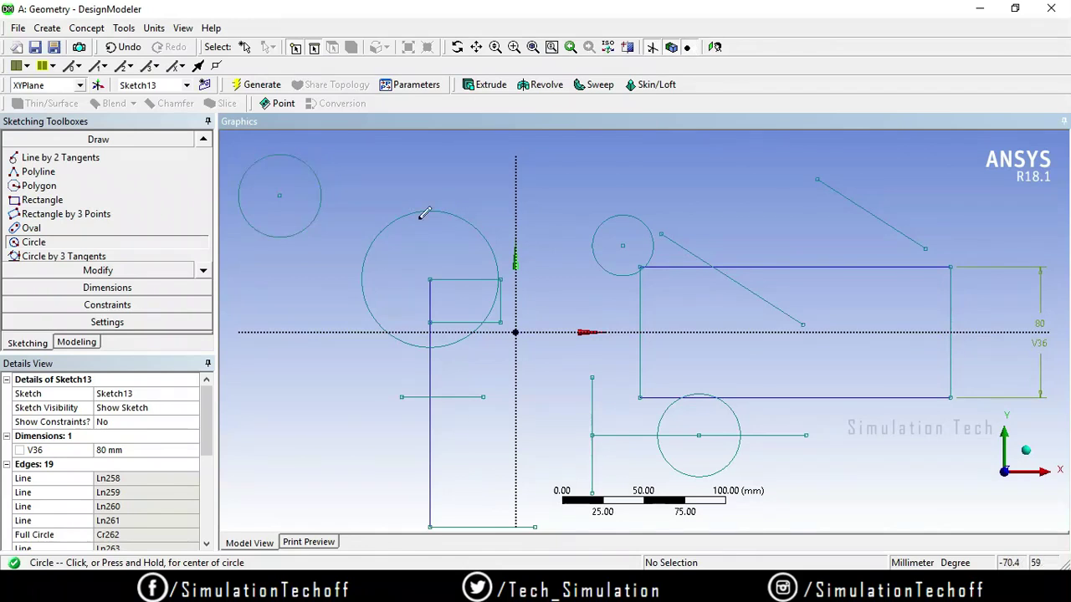
- Make the small circle concentric with the large upper-left circle
{"action": "left_click", "coordinate": [142, 306]}
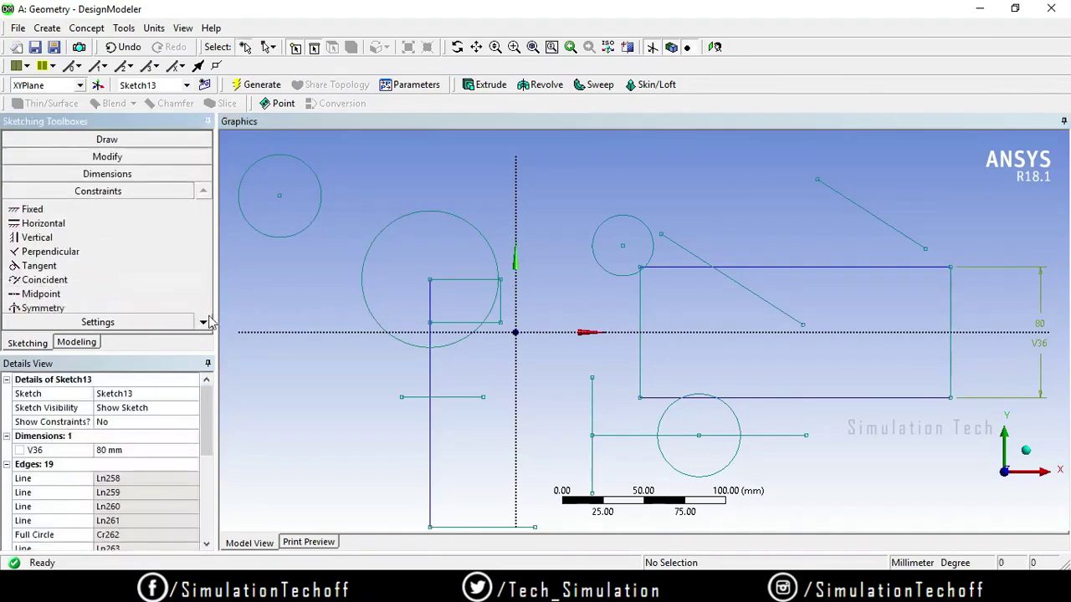
{"action": "left_click", "coordinate": [203, 326]}
{"action": "left_click", "coordinate": [203, 325]}
{"action": "left_click", "coordinate": [202, 326]}
{"action": "left_click", "coordinate": [203, 326]}
{"action": "left_click", "coordinate": [202, 325]}
{"action": "left_click", "coordinate": [89, 267]}
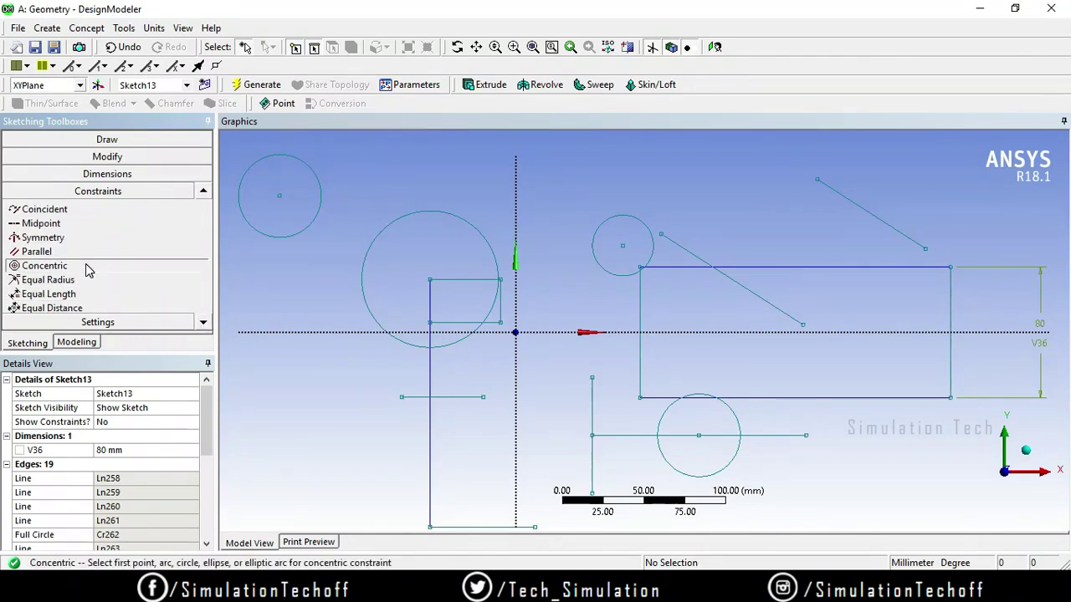
{"action": "left_click", "coordinate": [306, 165]}
{"action": "left_click", "coordinate": [457, 224]}
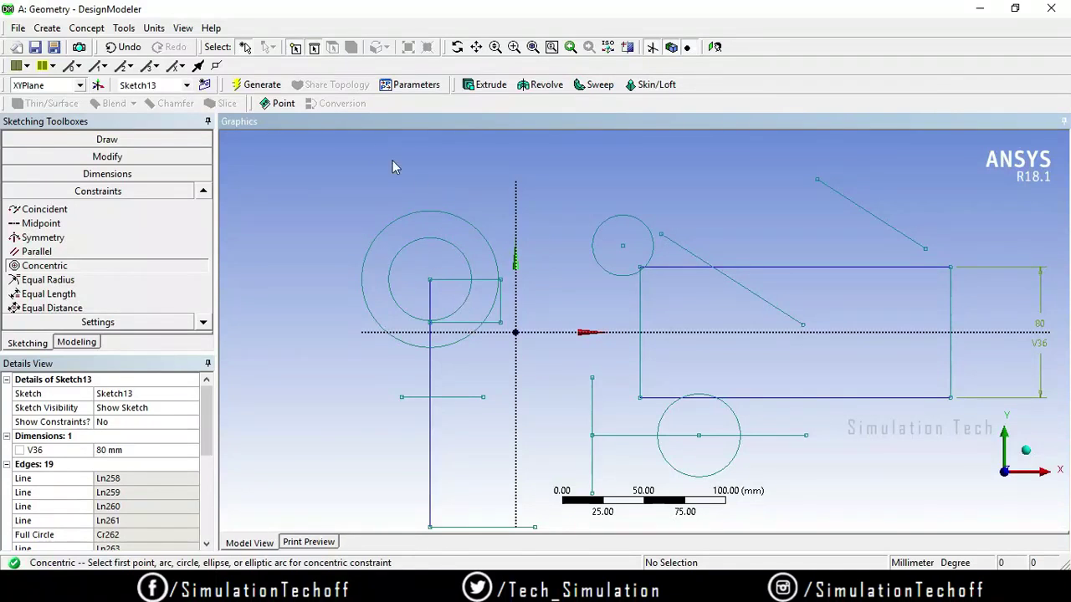
{"action": "left_click", "coordinate": [90, 285]}
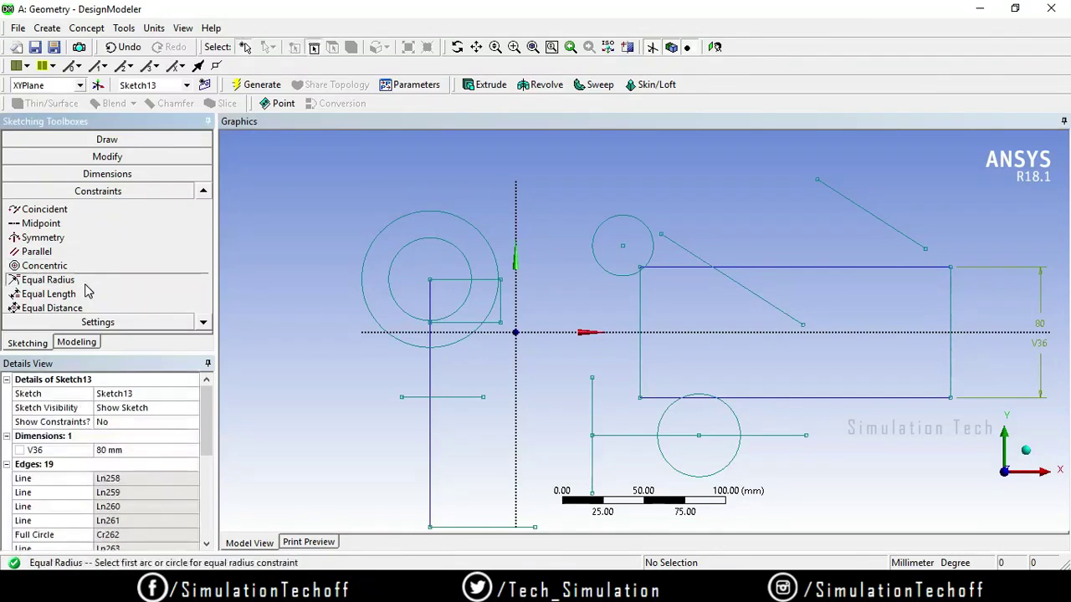
- Give the upper small circle the lower circle's radius and the upper-right line the diagonal's length
{"action": "left_click", "coordinate": [740, 433]}
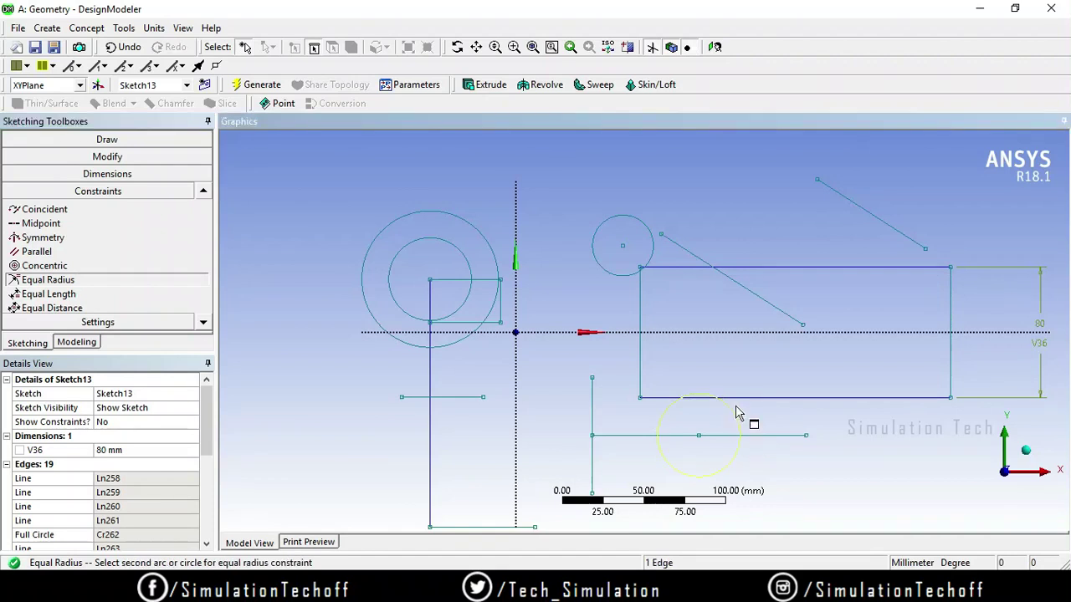
{"action": "left_click", "coordinate": [654, 252]}
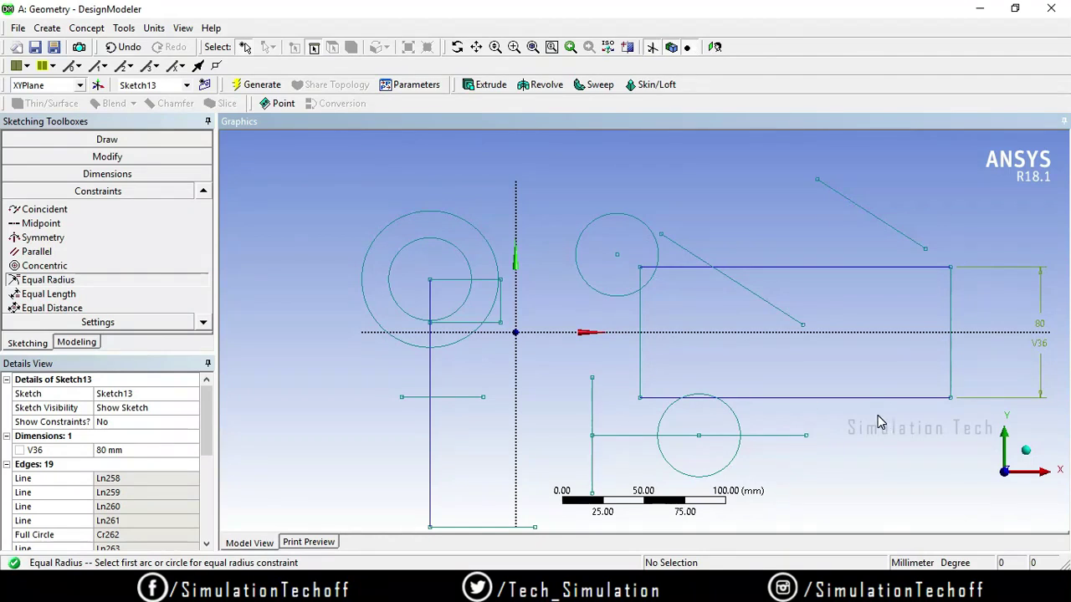
{"action": "left_click", "coordinate": [88, 299]}
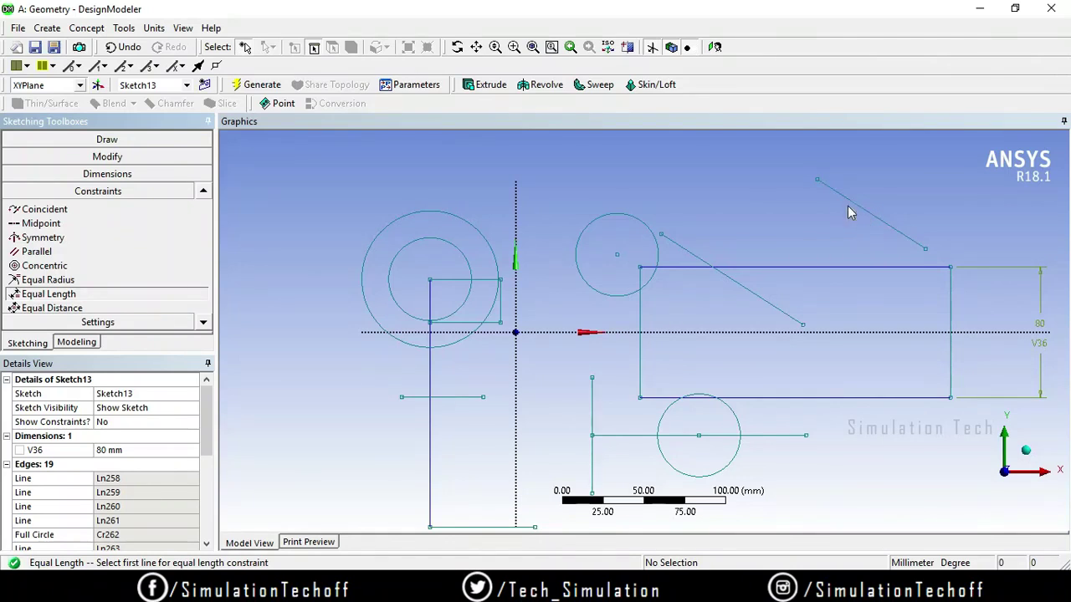
{"action": "left_click", "coordinate": [752, 297]}
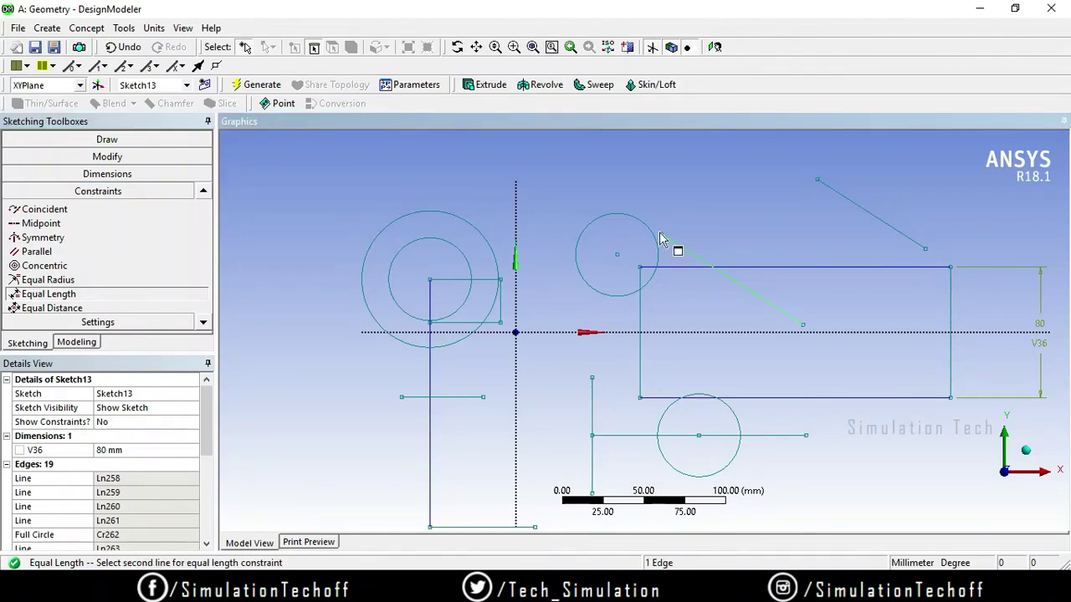
{"action": "left_click", "coordinate": [869, 218]}
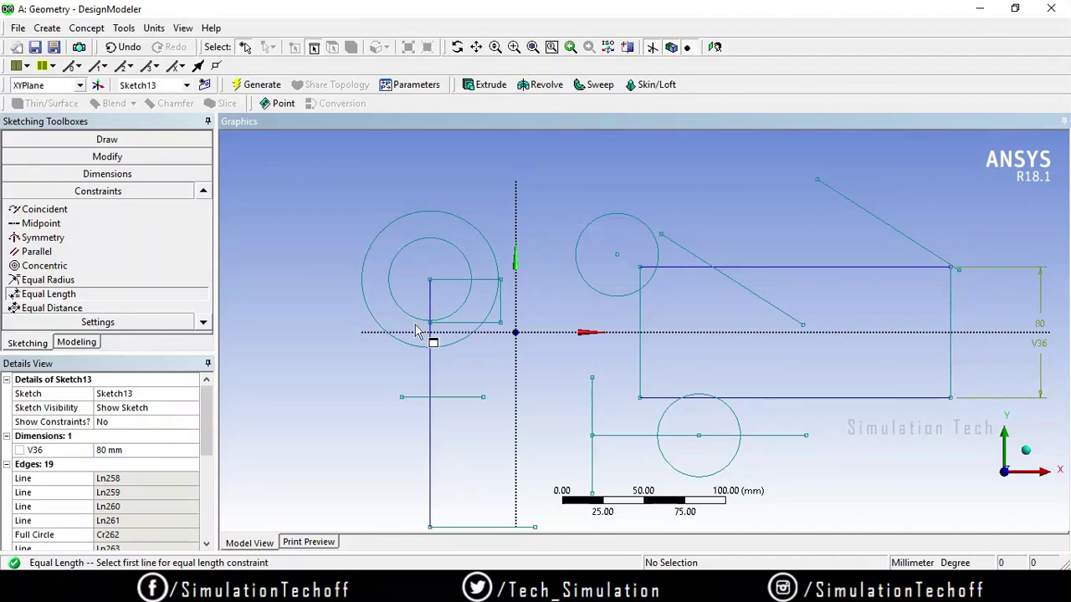
{"action": "left_click", "coordinate": [201, 325]}
- Pan to free space and draw a rectangle left of the origin
{"action": "left_click", "coordinate": [201, 325]}
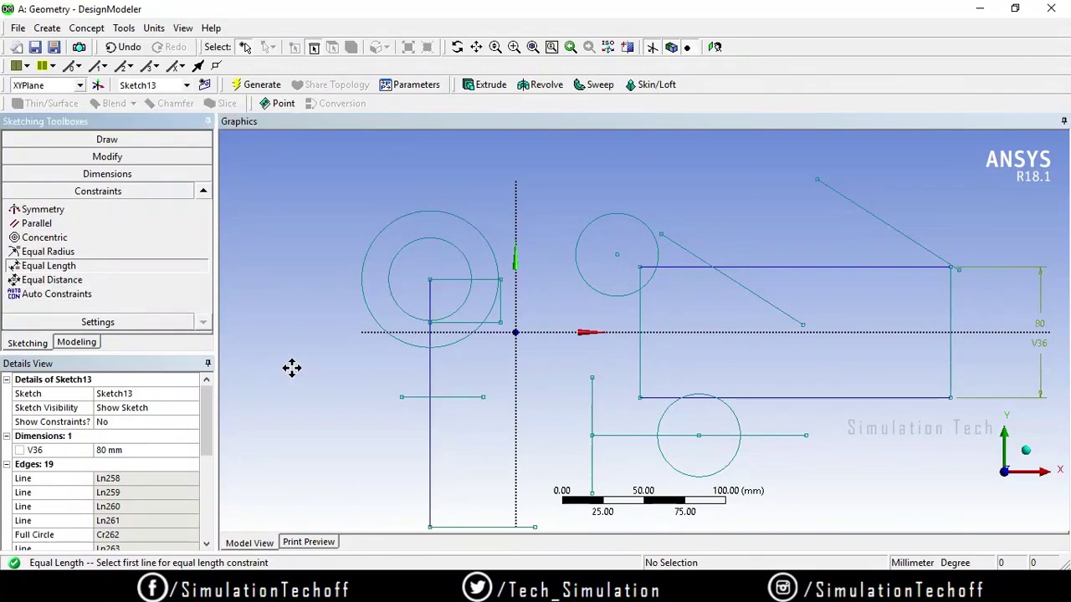
{"action": "middle_click_drag", "start_coordinate": [277, 380], "coordinate": [540, 343], "text": "ctrl"}
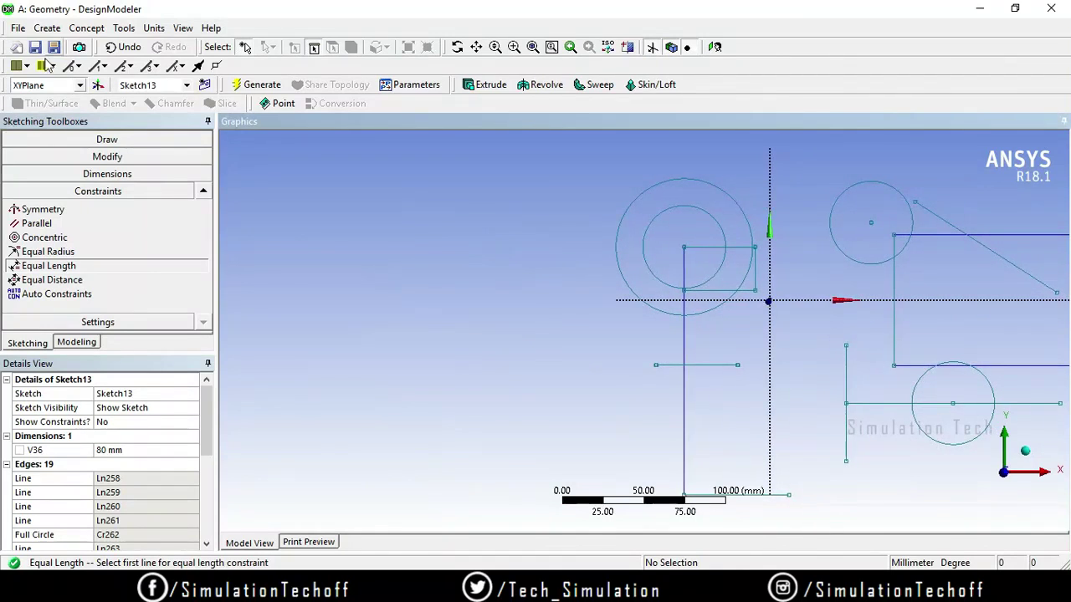
{"action": "left_click", "coordinate": [107, 139]}
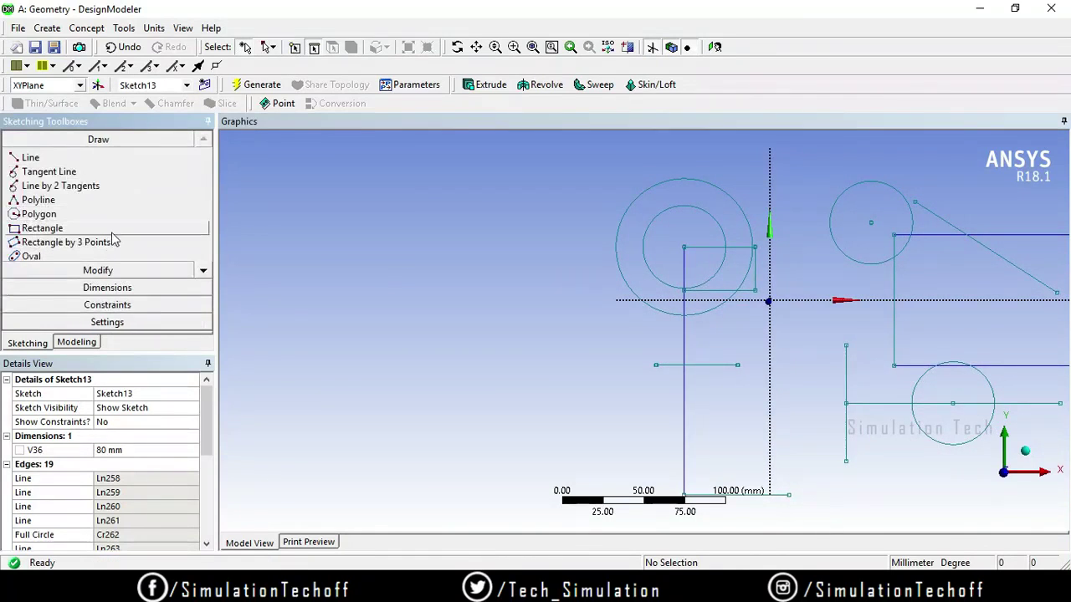
{"action": "left_click", "coordinate": [111, 228]}
{"action": "left_click", "coordinate": [303, 213]}
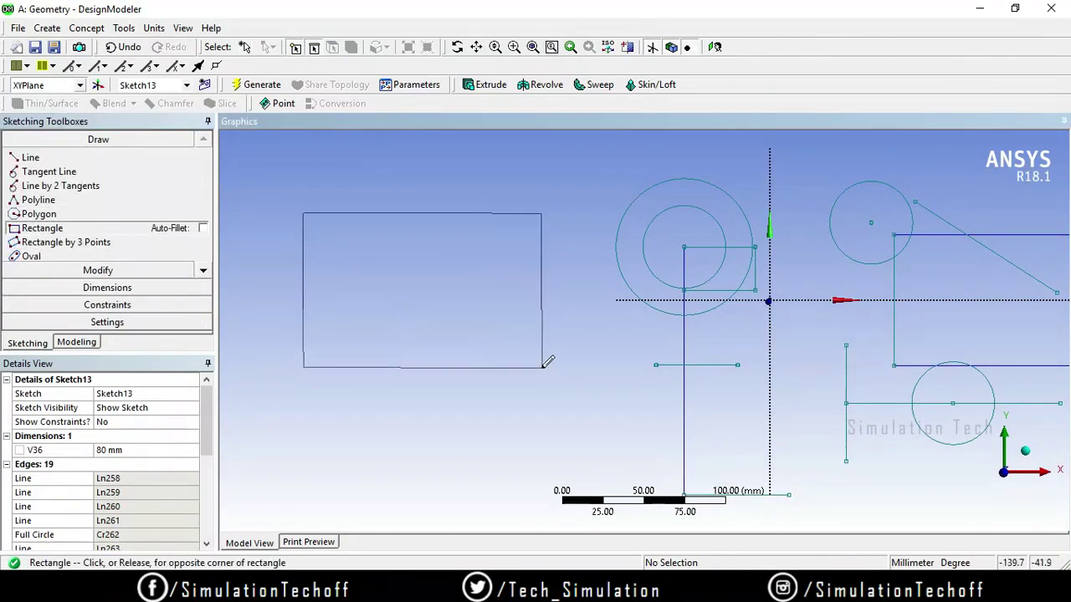
{"action": "left_click", "coordinate": [541, 367]}
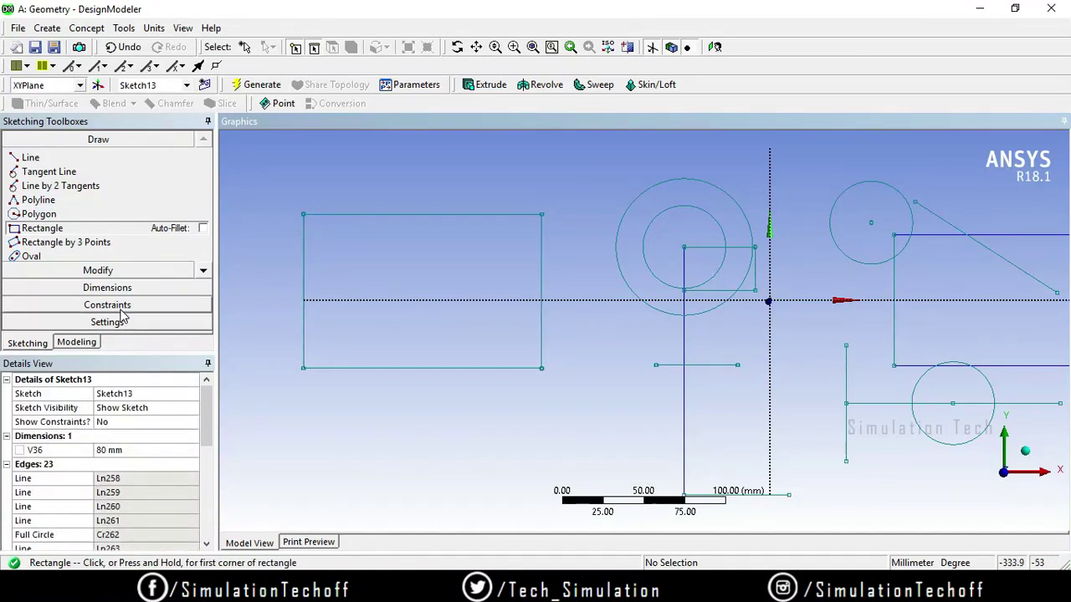
- Apply equal distance to the left/top and right/bottom edges, dismissing the over-constrained warning
{"action": "left_click", "coordinate": [121, 306]}
{"action": "left_click", "coordinate": [204, 323]}
{"action": "left_click", "coordinate": [204, 324]}
{"action": "left_click", "coordinate": [205, 323]}
{"action": "left_click", "coordinate": [204, 324]}
{"action": "left_click", "coordinate": [204, 323]}
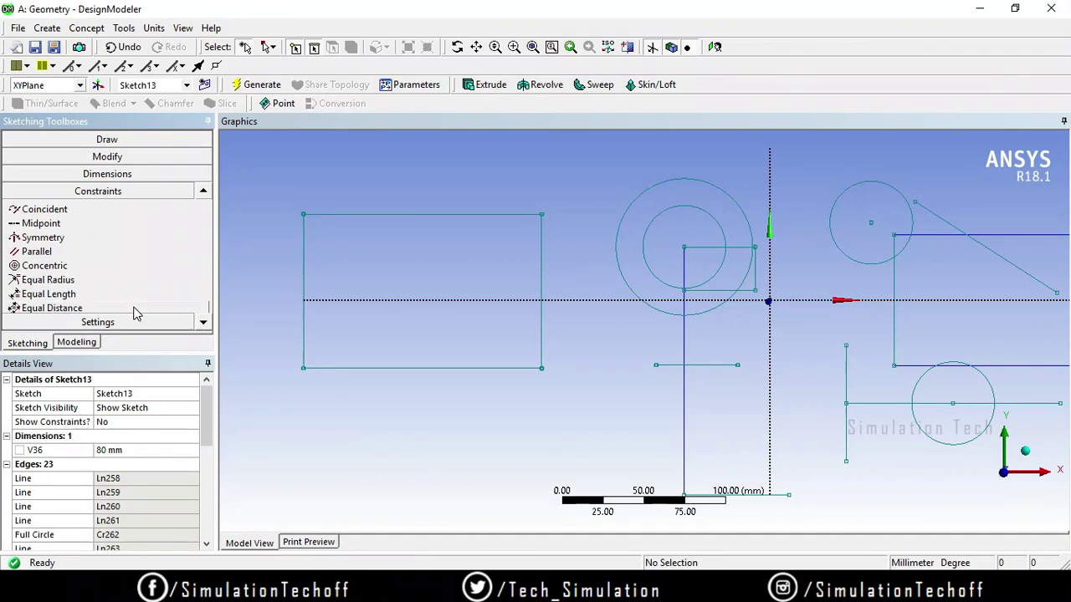
{"action": "left_click", "coordinate": [306, 262]}
{"action": "left_click", "coordinate": [381, 216]}
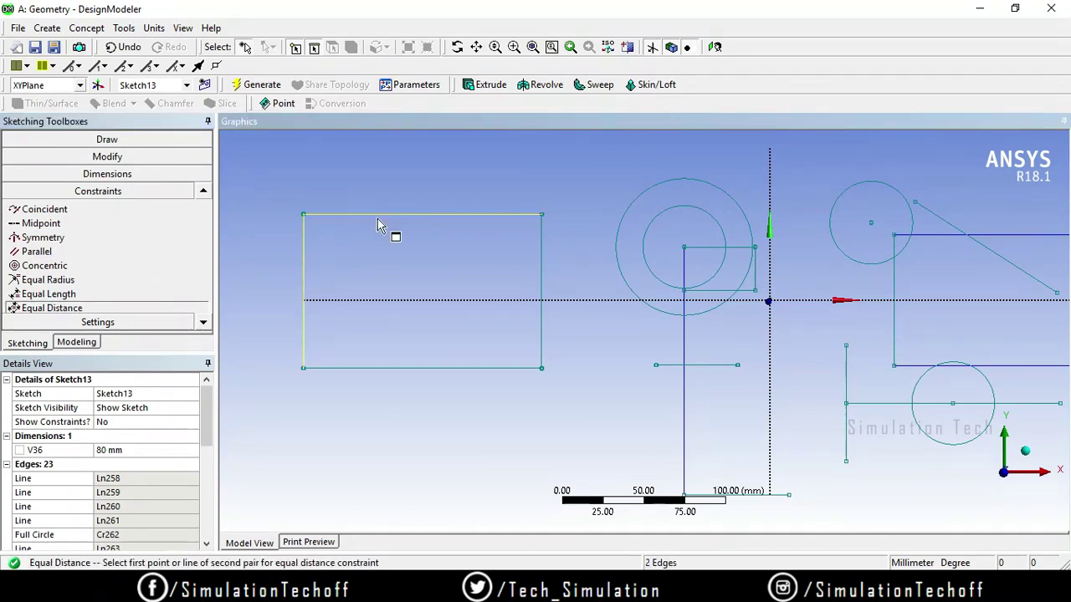
{"action": "left_click", "coordinate": [540, 277]}
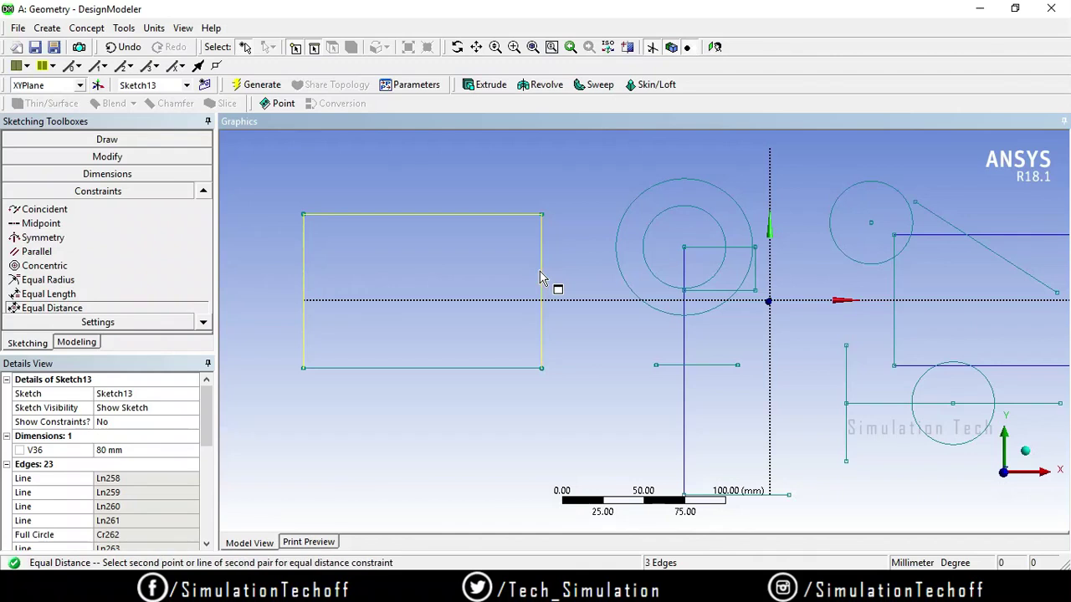
{"action": "left_click", "coordinate": [521, 369]}
{"action": "left_click", "coordinate": [677, 351]}
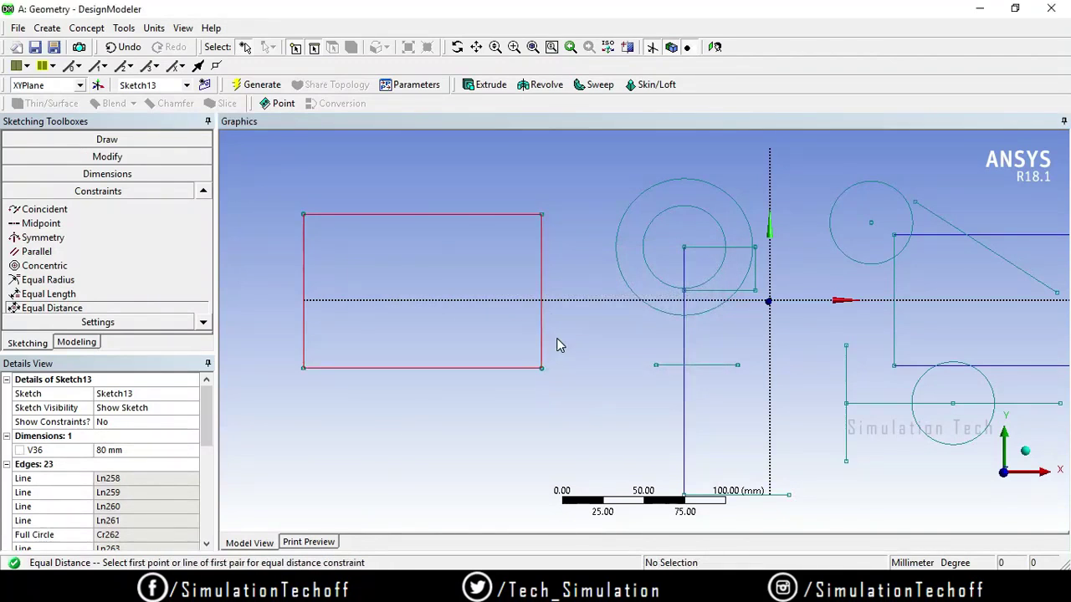
- Retry equal distance with top/left and bottom/right edges, then delete the rectangle's right edge
{"action": "left_click", "coordinate": [394, 216]}
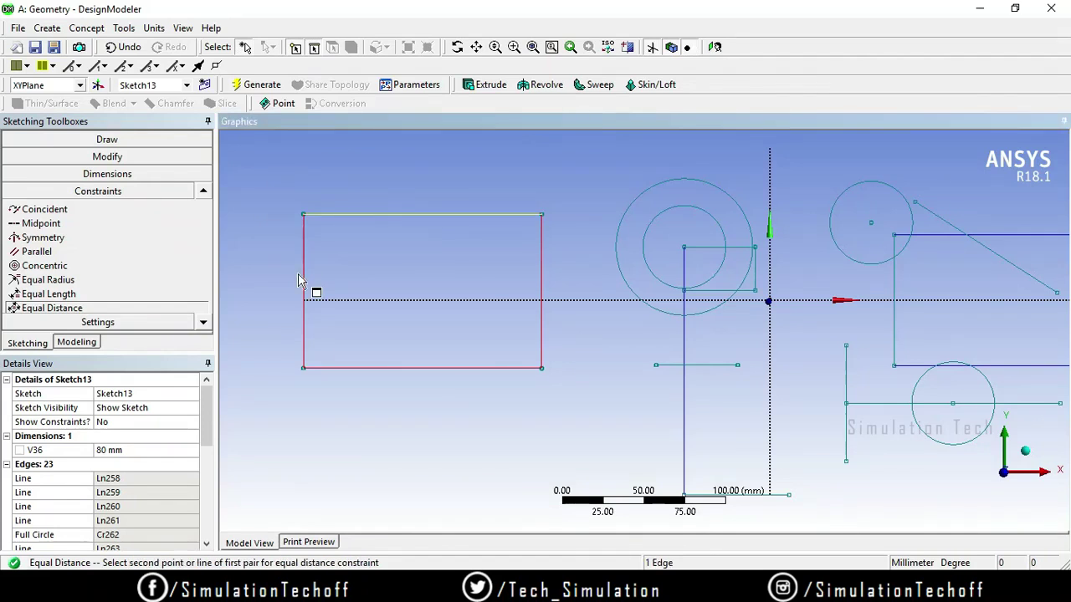
{"action": "left_click", "coordinate": [304, 281]}
{"action": "left_click", "coordinate": [394, 368]}
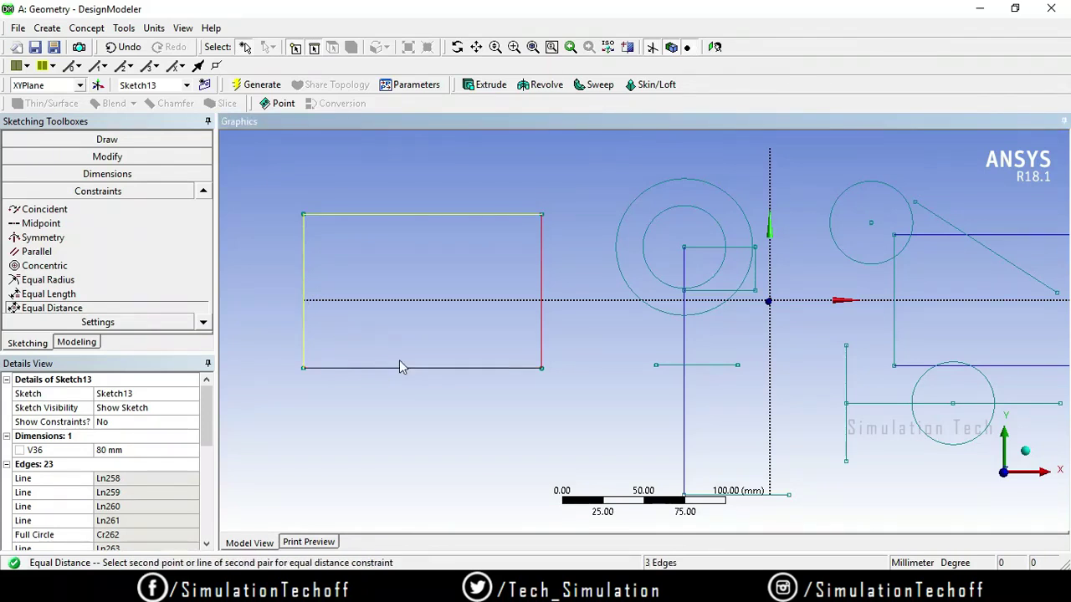
{"action": "left_click", "coordinate": [542, 264]}
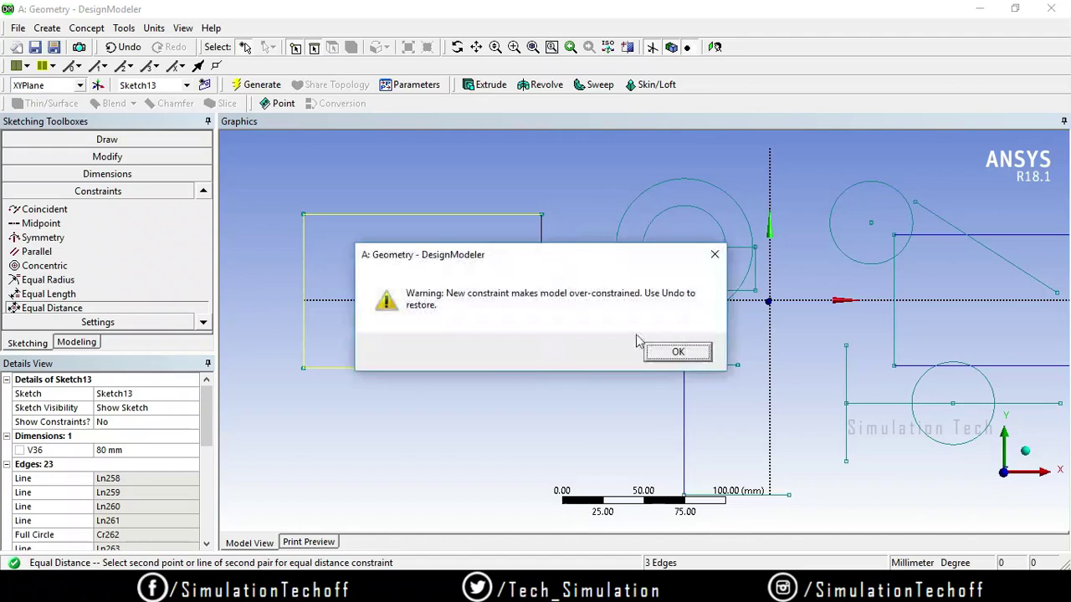
{"action": "left_click", "coordinate": [676, 351]}
{"action": "left_click", "coordinate": [541, 270]}
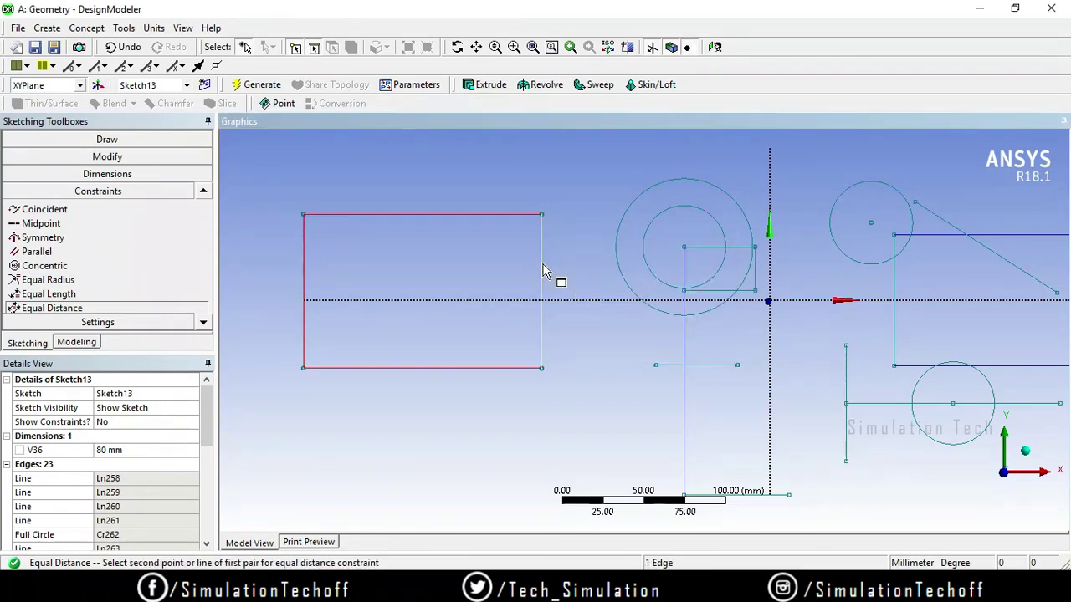
{"action": "key", "text": "Delete"}
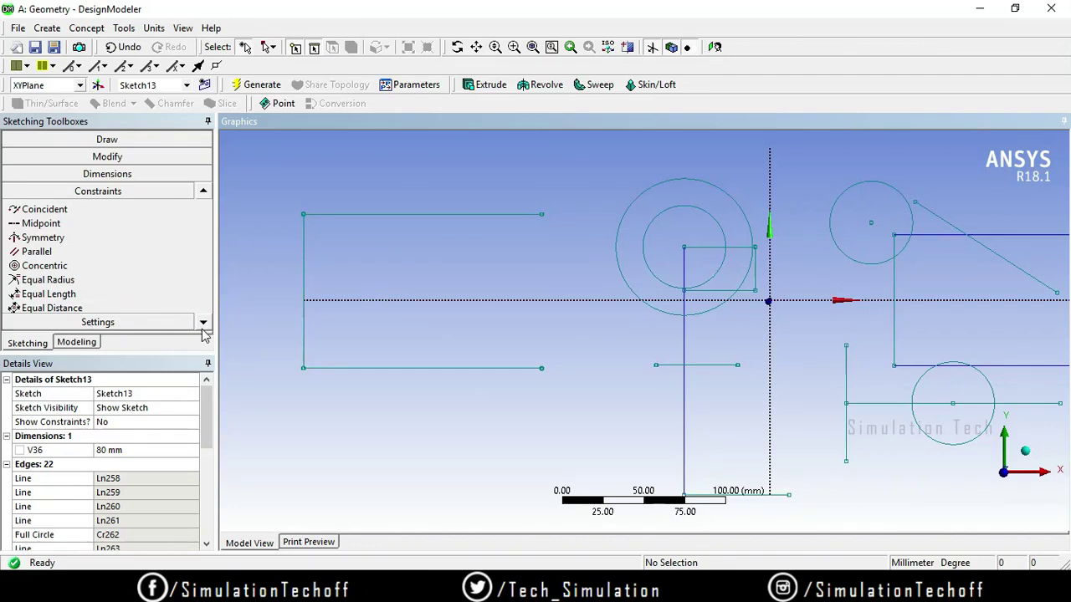
{"action": "left_click", "coordinate": [98, 141]}
- Redraw the shape's right side as a vertical line closing it at the bottom corner
{"action": "left_click", "coordinate": [30, 157]}
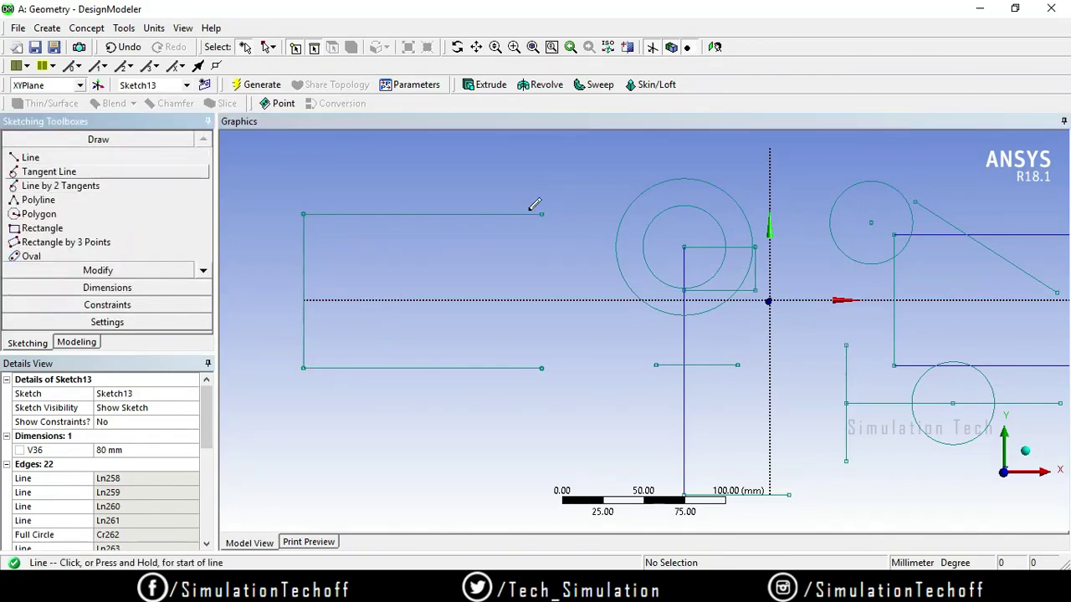
{"action": "left_click", "coordinate": [541, 368]}
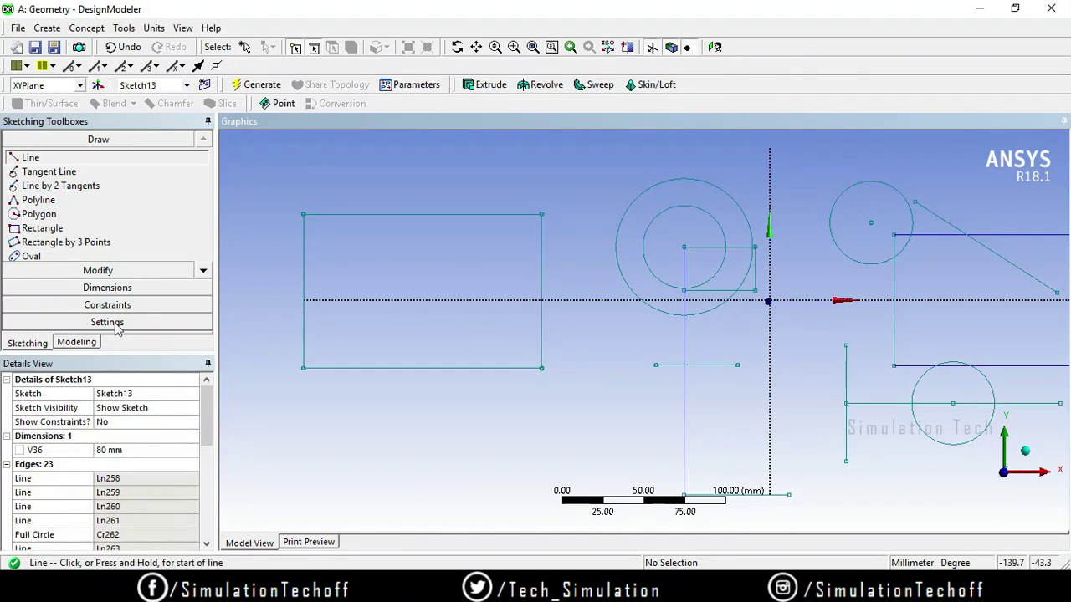
{"action": "left_click", "coordinate": [203, 271]}
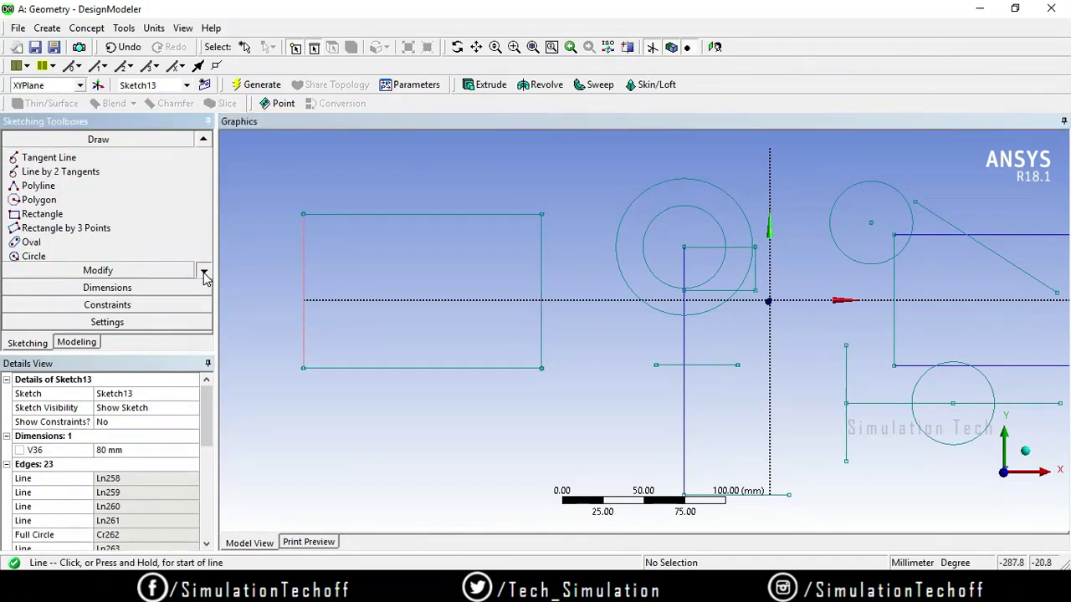
{"action": "left_click", "coordinate": [203, 271]}
{"action": "left_click", "coordinate": [203, 272]}
{"action": "left_click", "coordinate": [203, 272]}
{"action": "left_click", "coordinate": [203, 272]}
{"action": "left_click", "coordinate": [203, 272]}
{"action": "left_click", "coordinate": [204, 272]}
{"action": "left_click", "coordinate": [204, 272]}
{"action": "left_click", "coordinate": [203, 272]}
{"action": "left_click", "coordinate": [204, 271]}
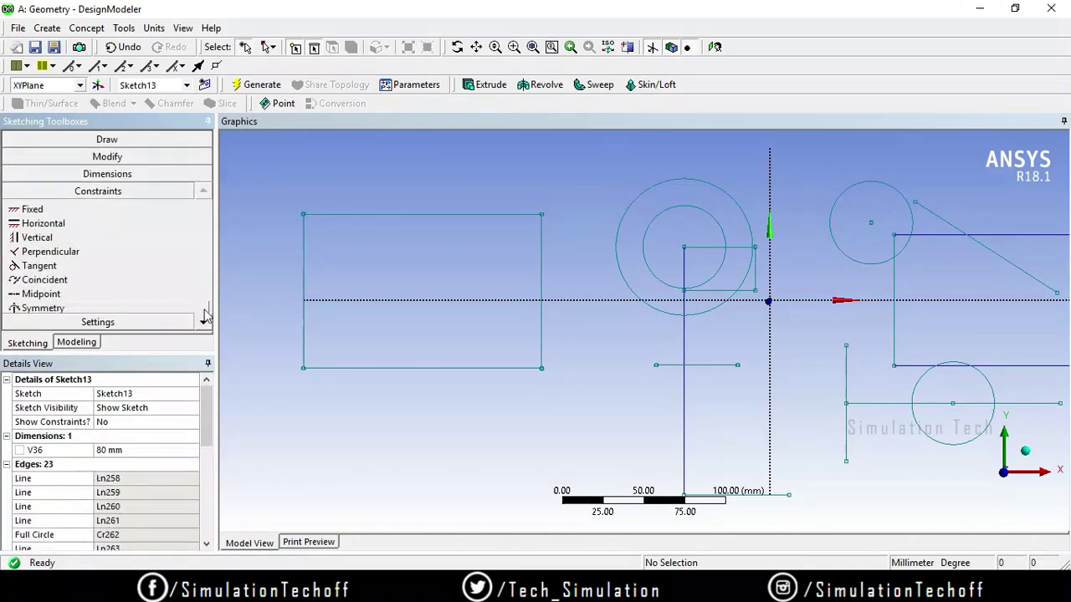
- Constrain the left/right edge distance equal to the top/bottom distance, making a square
{"action": "left_click", "coordinate": [205, 326]}
{"action": "left_click", "coordinate": [205, 325]}
{"action": "left_click", "coordinate": [205, 326]}
{"action": "left_click", "coordinate": [205, 325]}
{"action": "left_click", "coordinate": [205, 325]}
{"action": "left_click", "coordinate": [205, 325]}
{"action": "left_click", "coordinate": [205, 325]}
{"action": "left_click", "coordinate": [146, 283]}
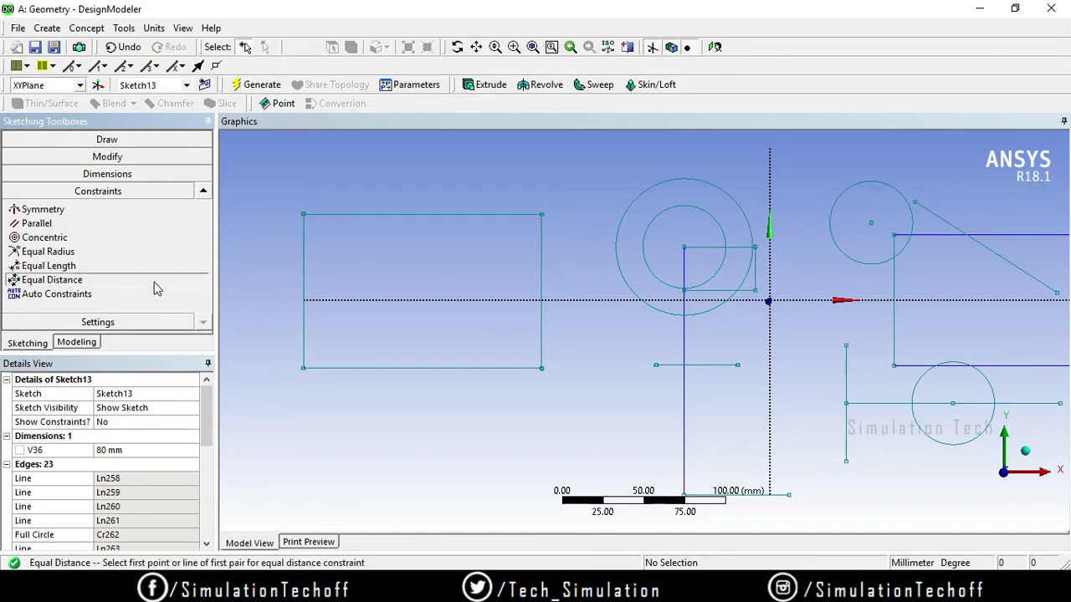
{"action": "left_click", "coordinate": [302, 339]}
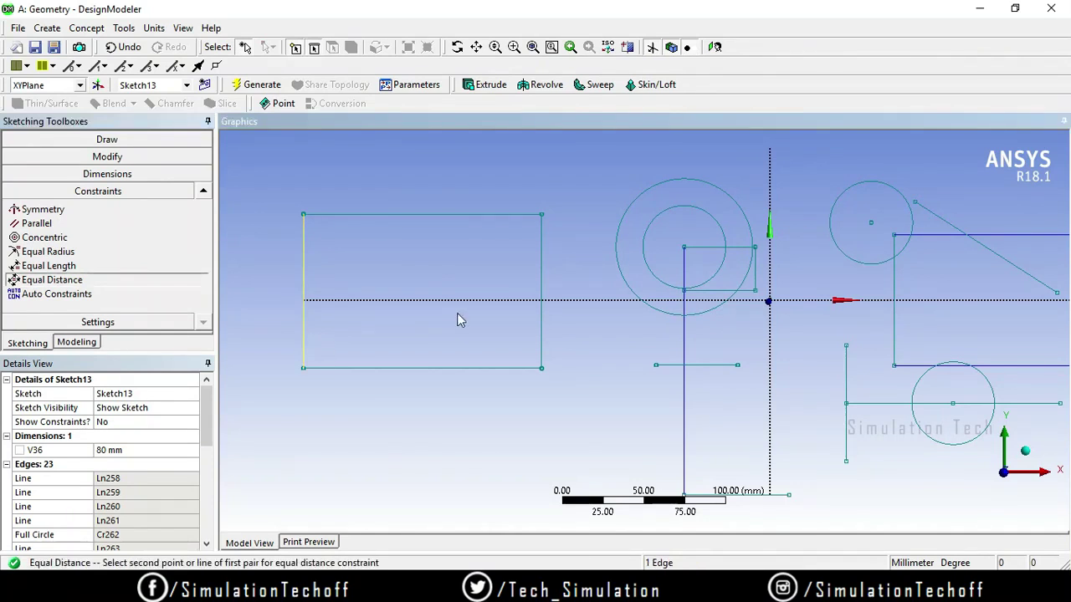
{"action": "left_click", "coordinate": [541, 332]}
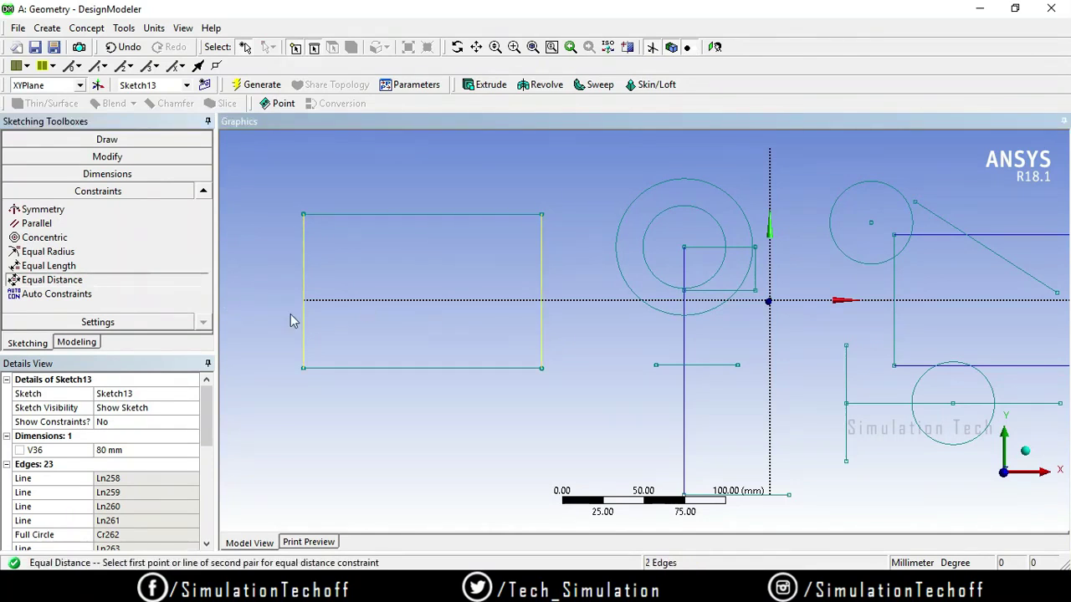
{"action": "left_click", "coordinate": [471, 218]}
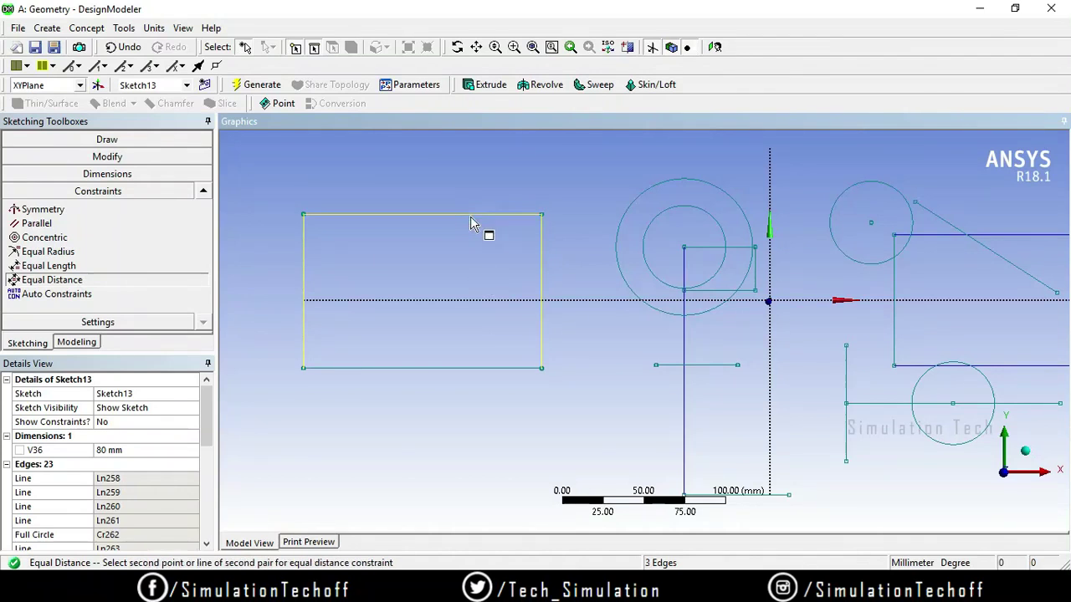
{"action": "left_click", "coordinate": [483, 368]}
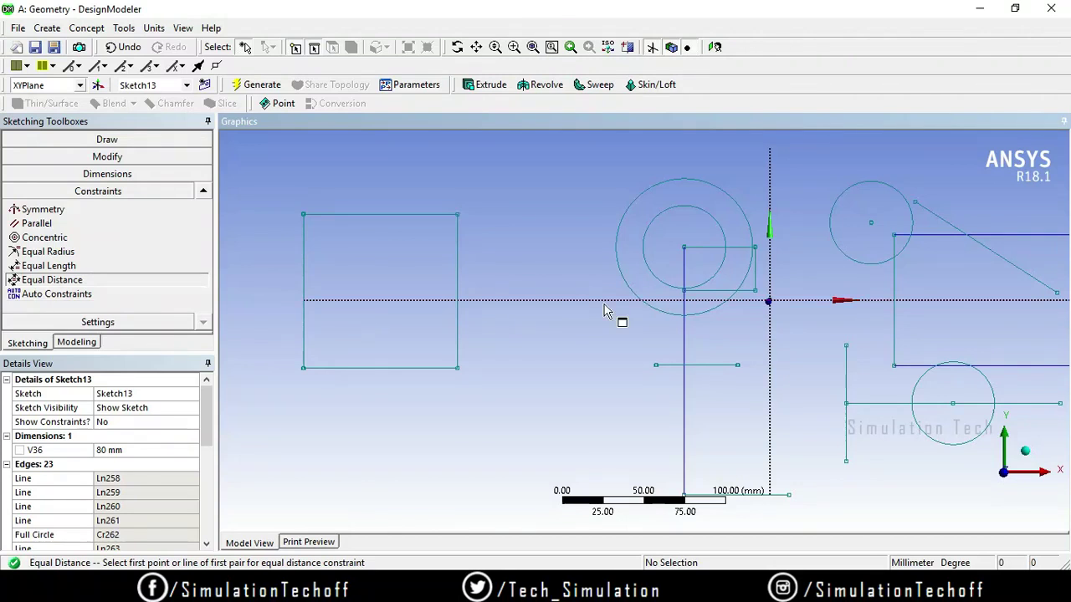
{"action": "scroll", "coordinate": [828, 349], "scroll_direction": "down", "scroll_amount": 3}
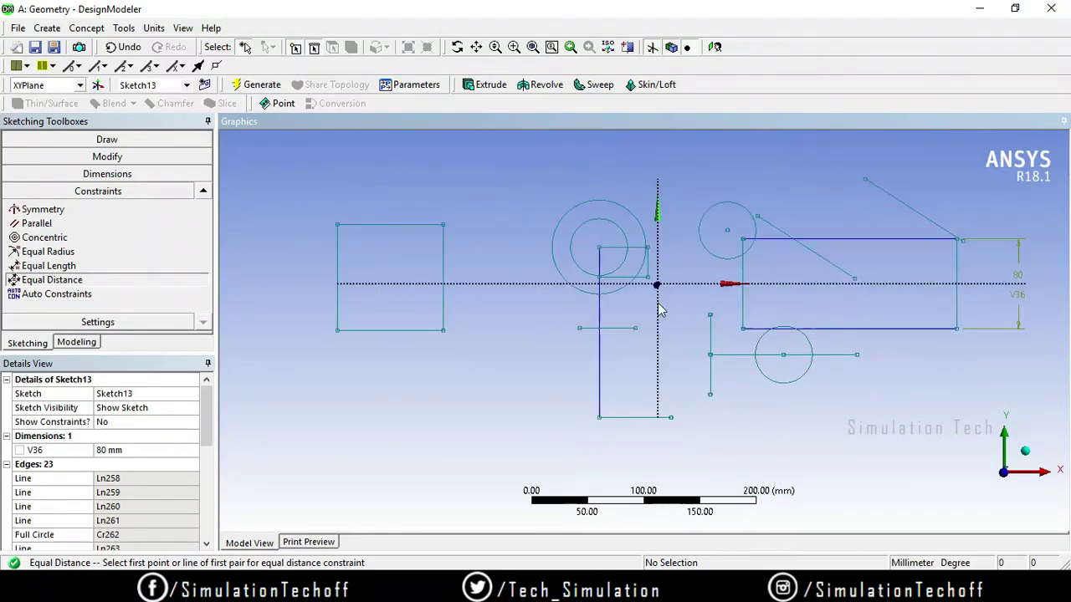